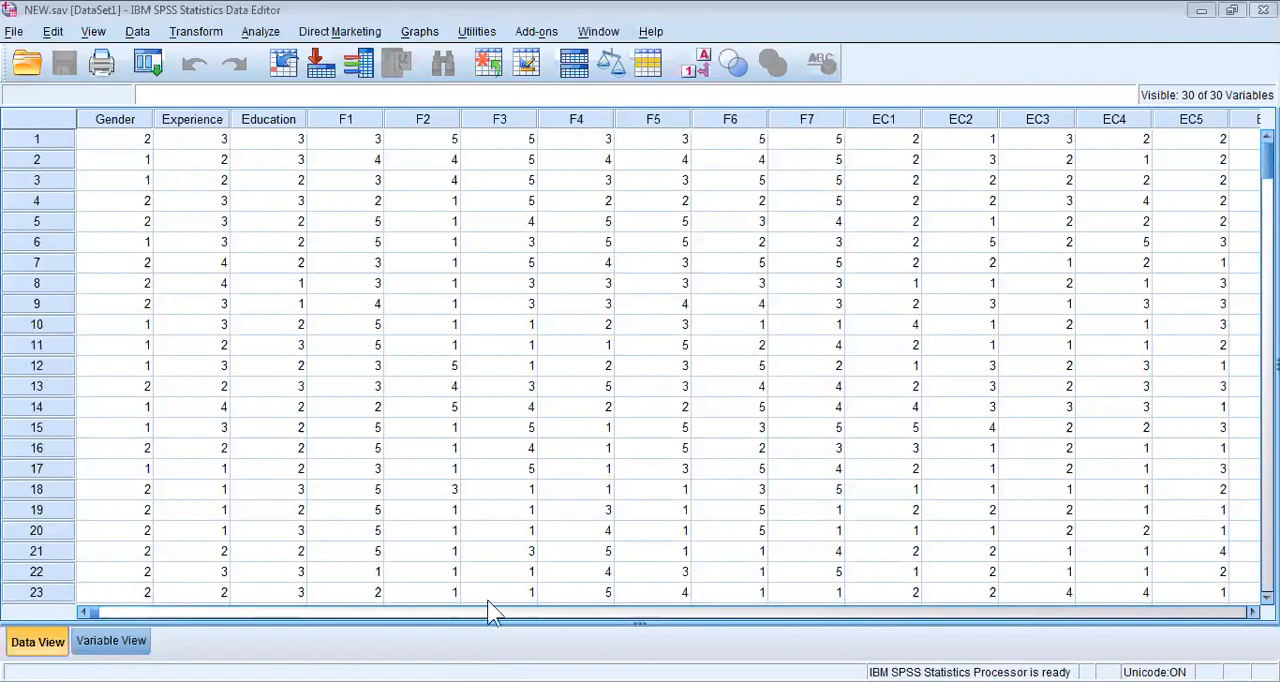
Highlight the F1 to F7 columns and the first case's F1 to F7 values to examine the items.
left_click_drag(356, 120, 800, 145)
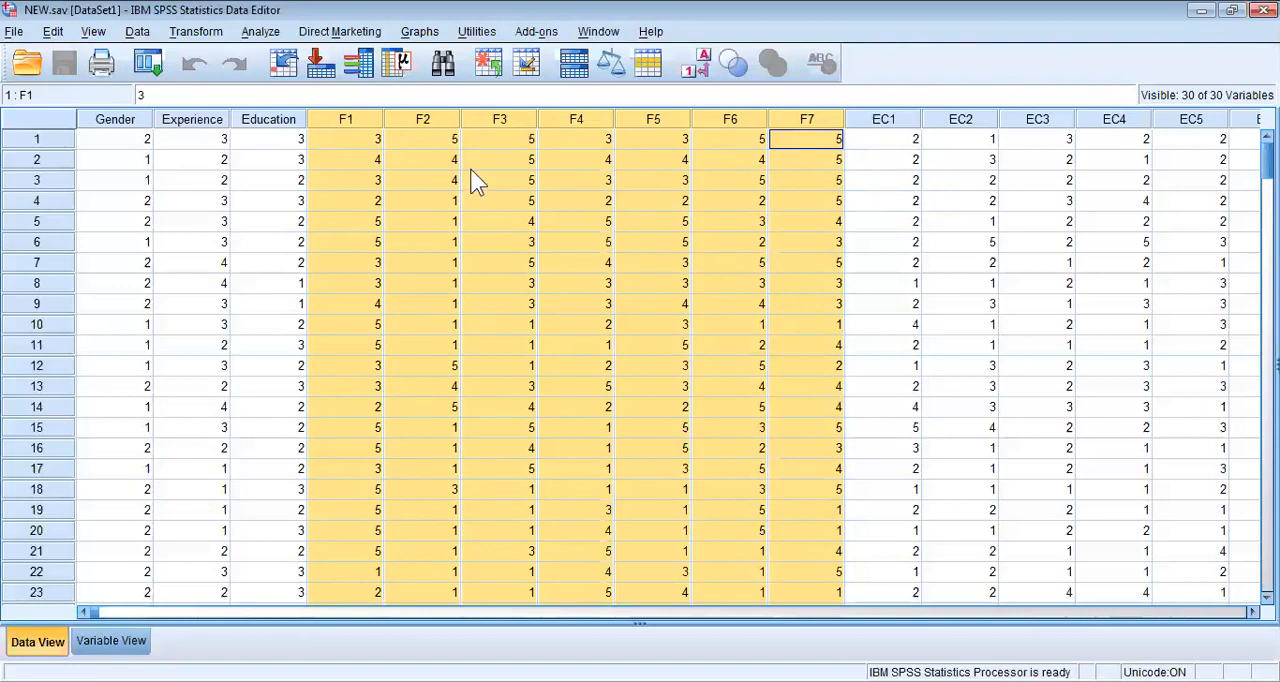
left_click(372, 145)
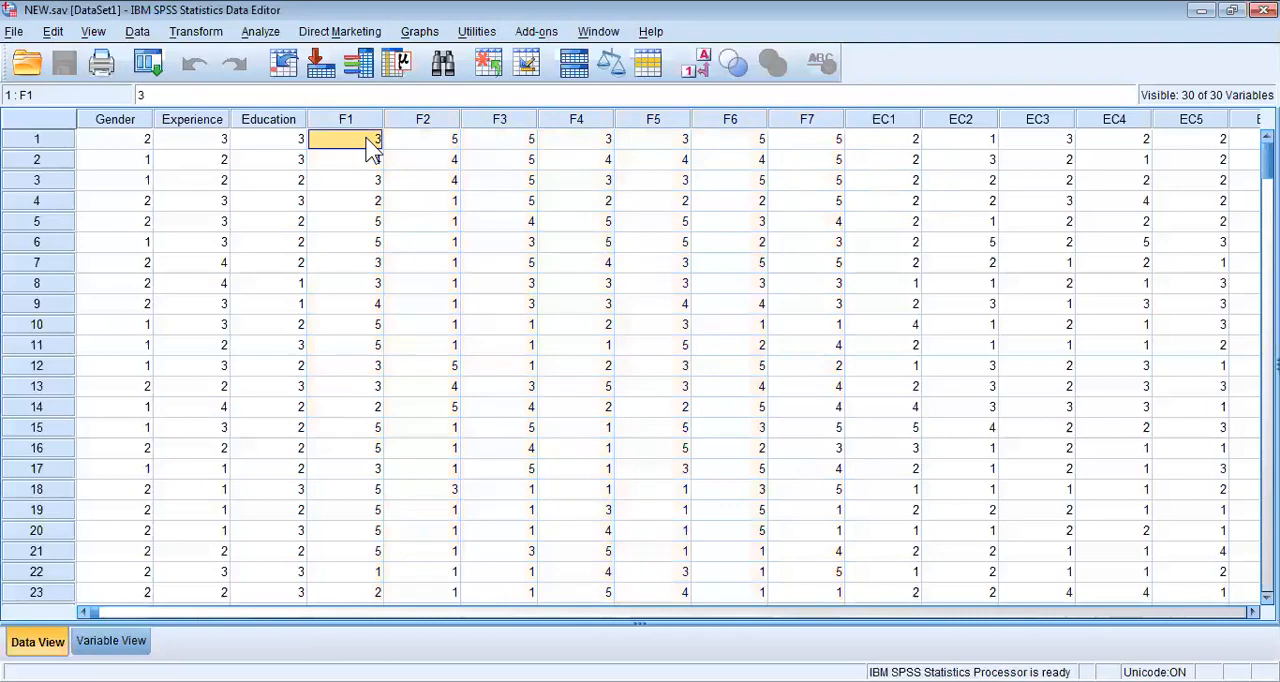
key("shift+Right")
key("shift+Right")
key("shift+Right")
key("shift+Right")
key("shift+Right")
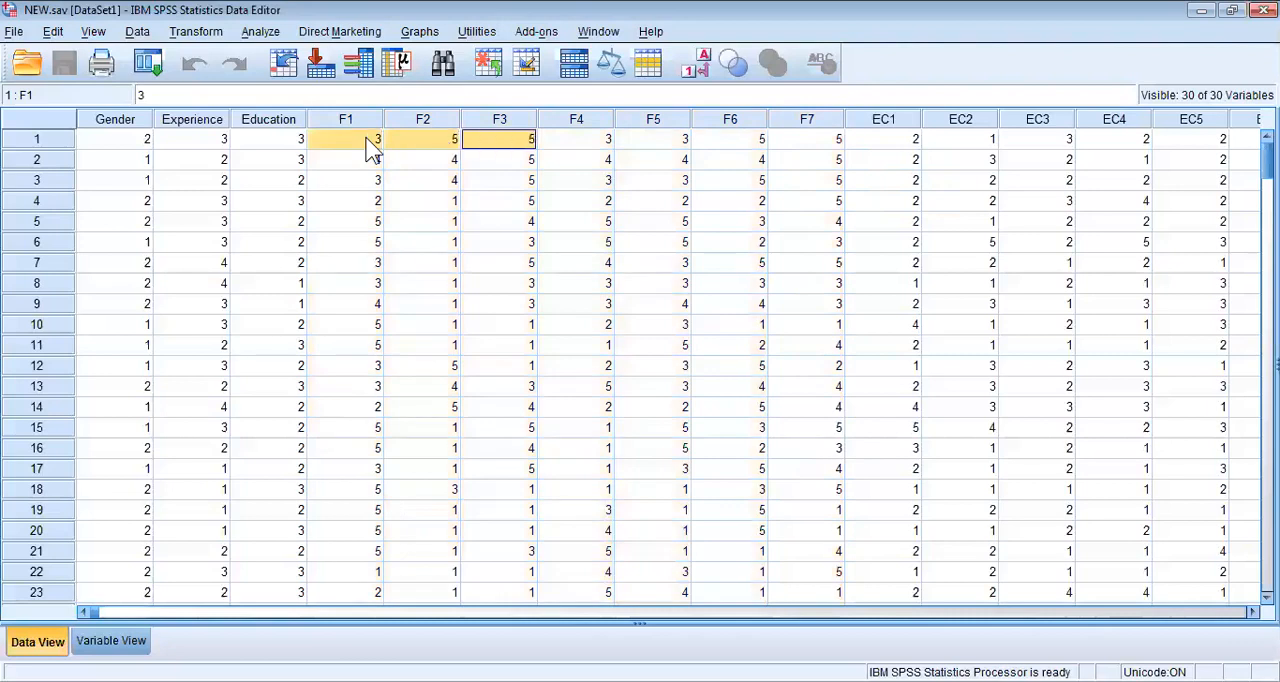
key("shift+Right")
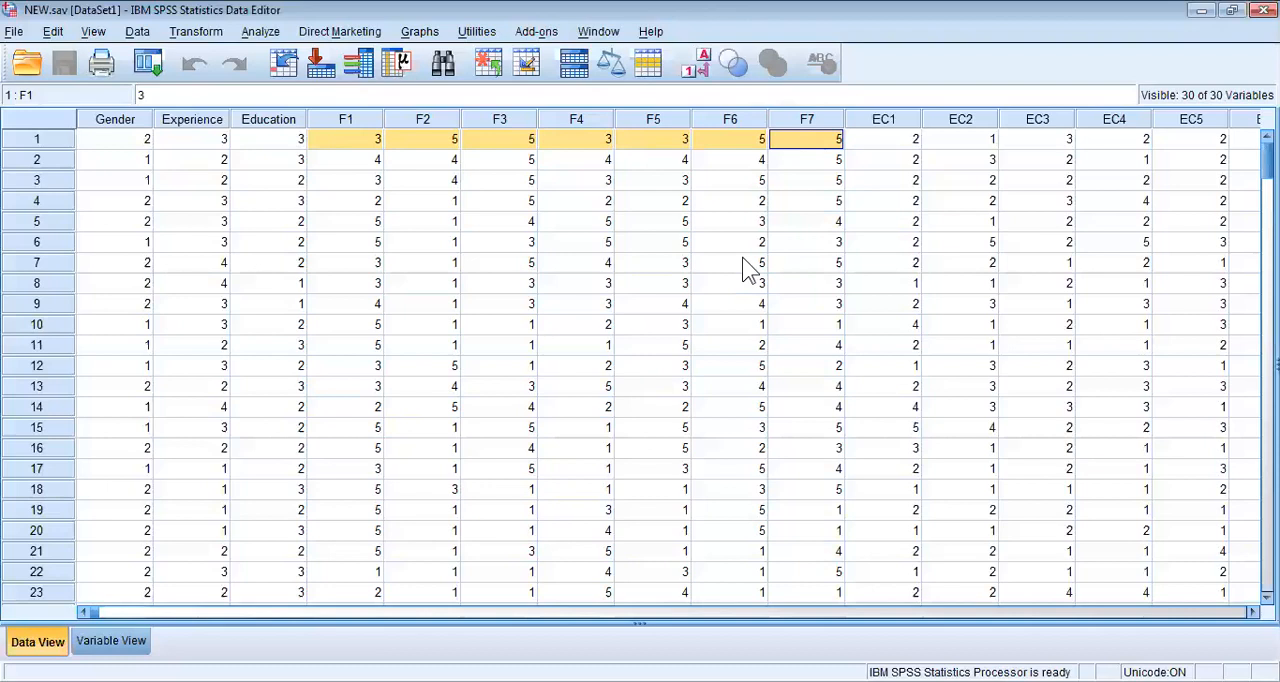
left_click(727, 167)
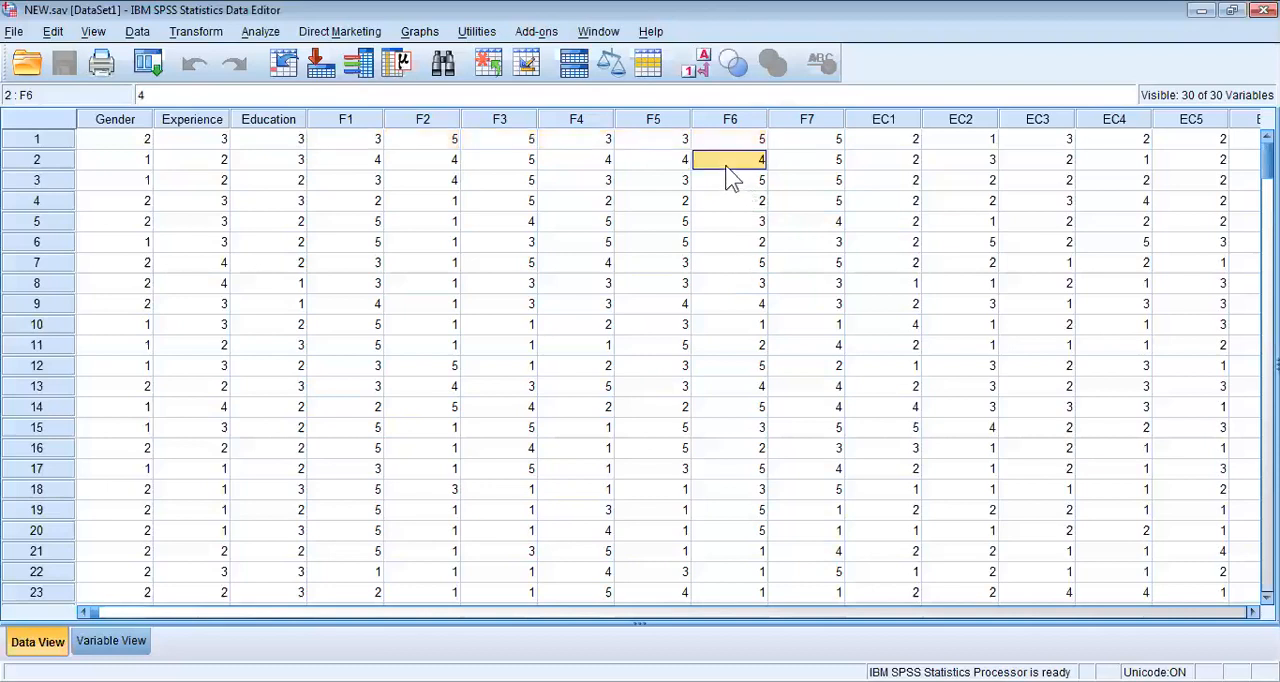
Open Compute Variable and clear the previous target variable and expression.
left_click(212, 36)
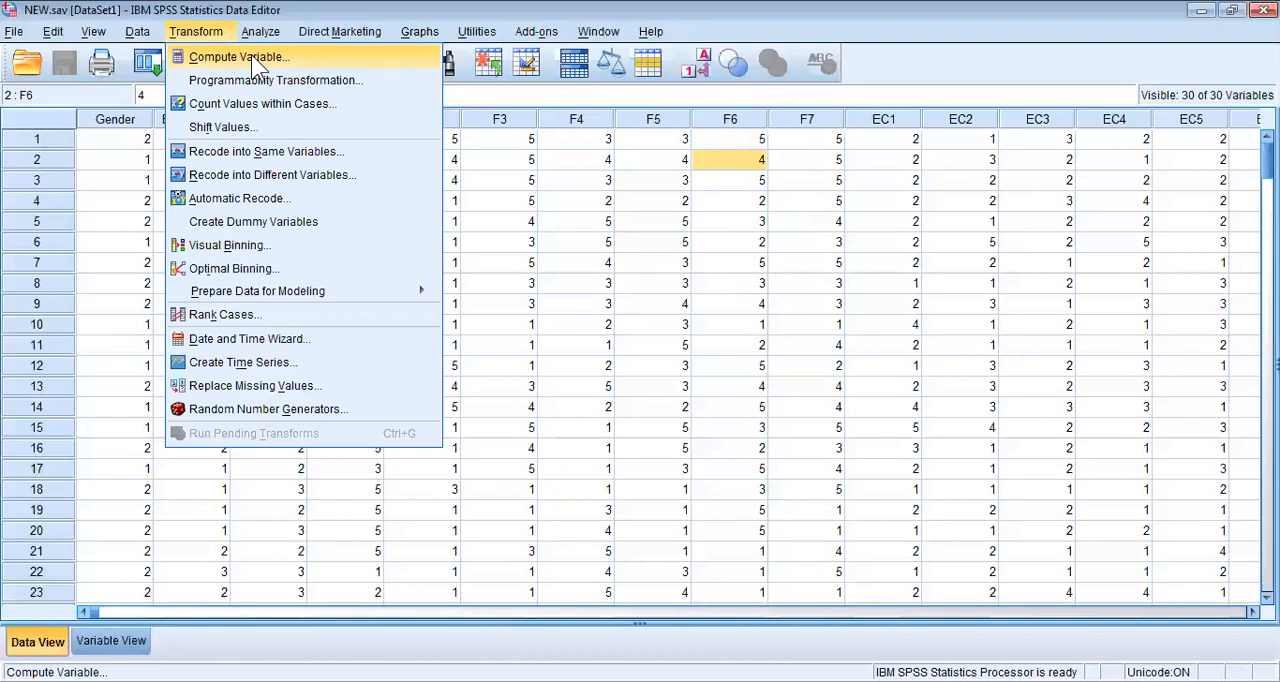
left_click(251, 54)
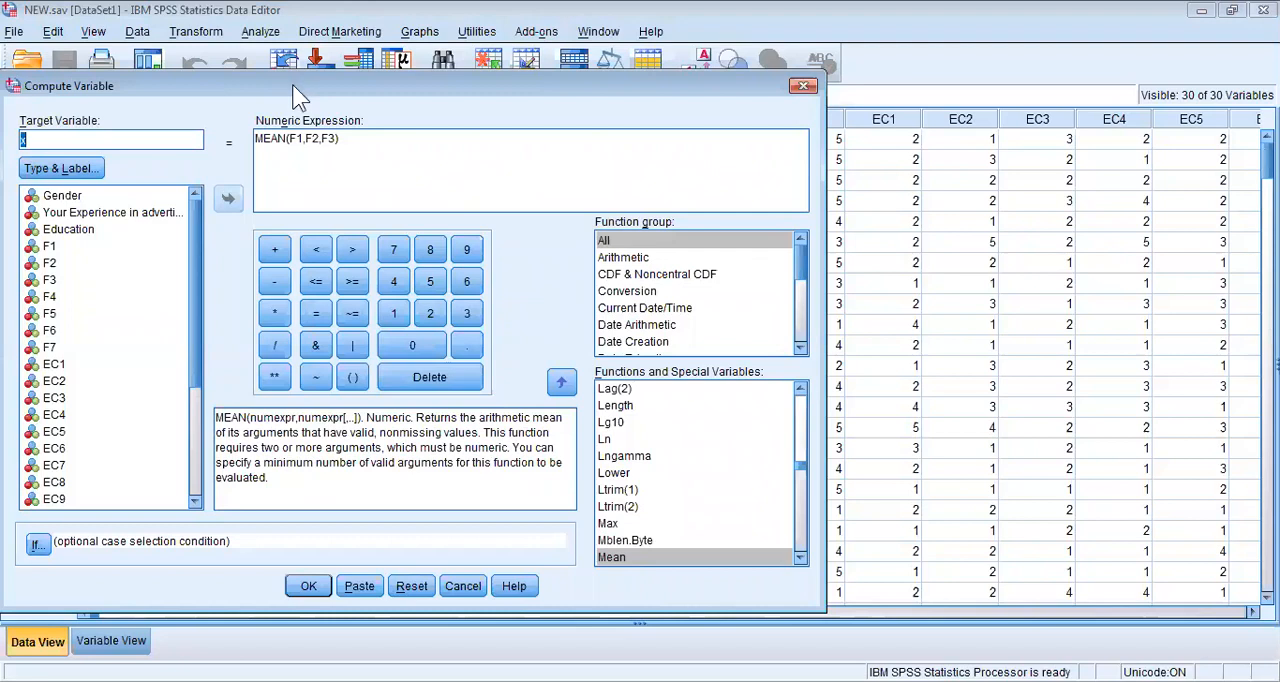
left_click_drag(292, 84, 510, 64)
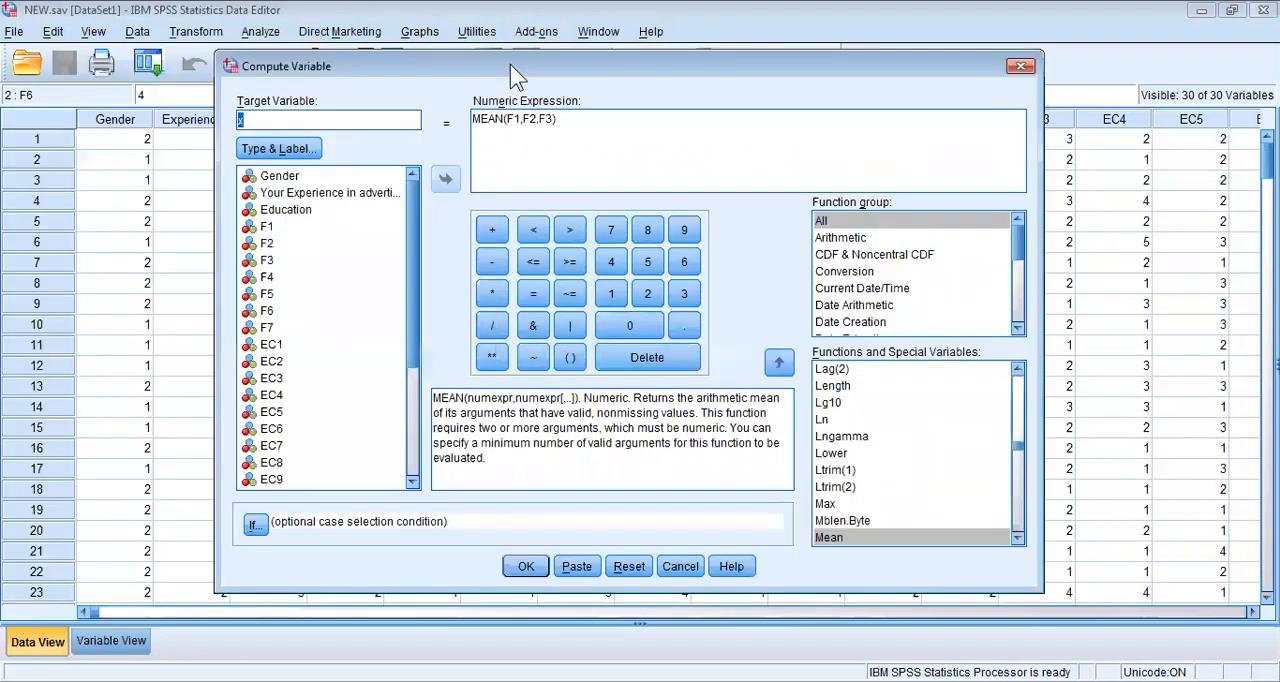
left_click(572, 120)
left_click(628, 566)
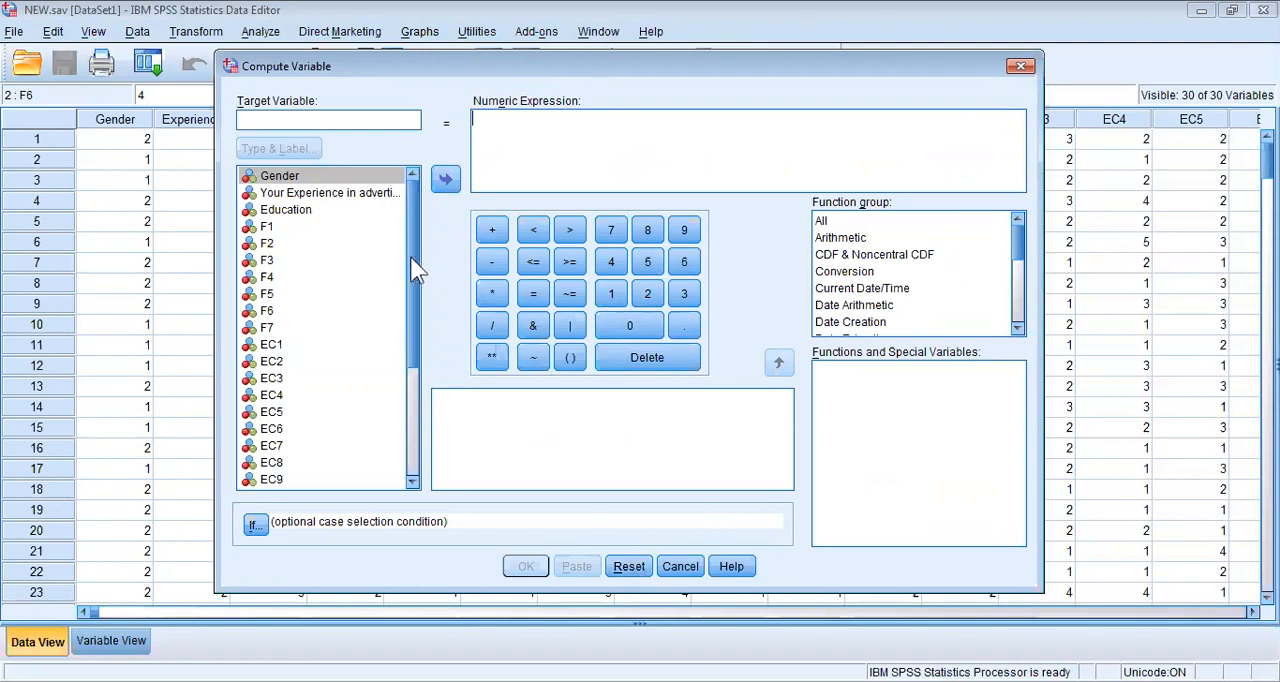
Name the target variable Formalization.
mouse_move(409, 257)
left_mouse_down()
mouse_move(403, 401)
mouse_move(405, 242)
left_mouse_up()
left_click_drag(410, 290, 416, 210)
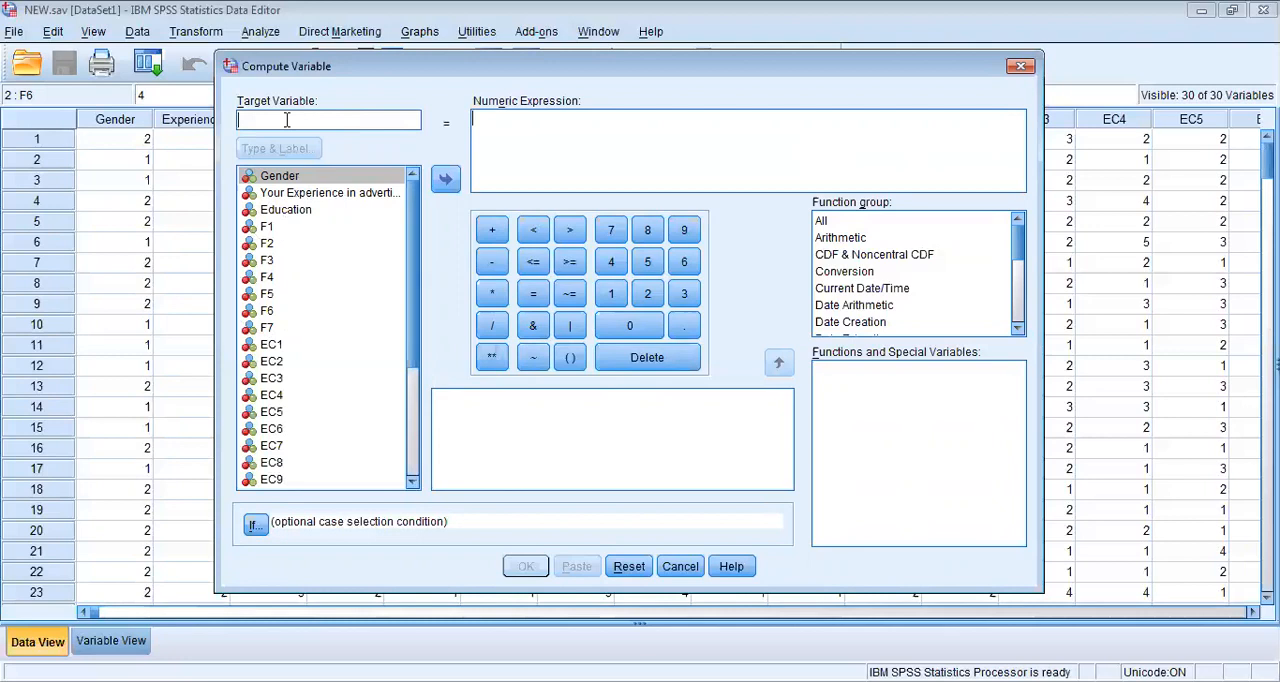
type("Formalization")
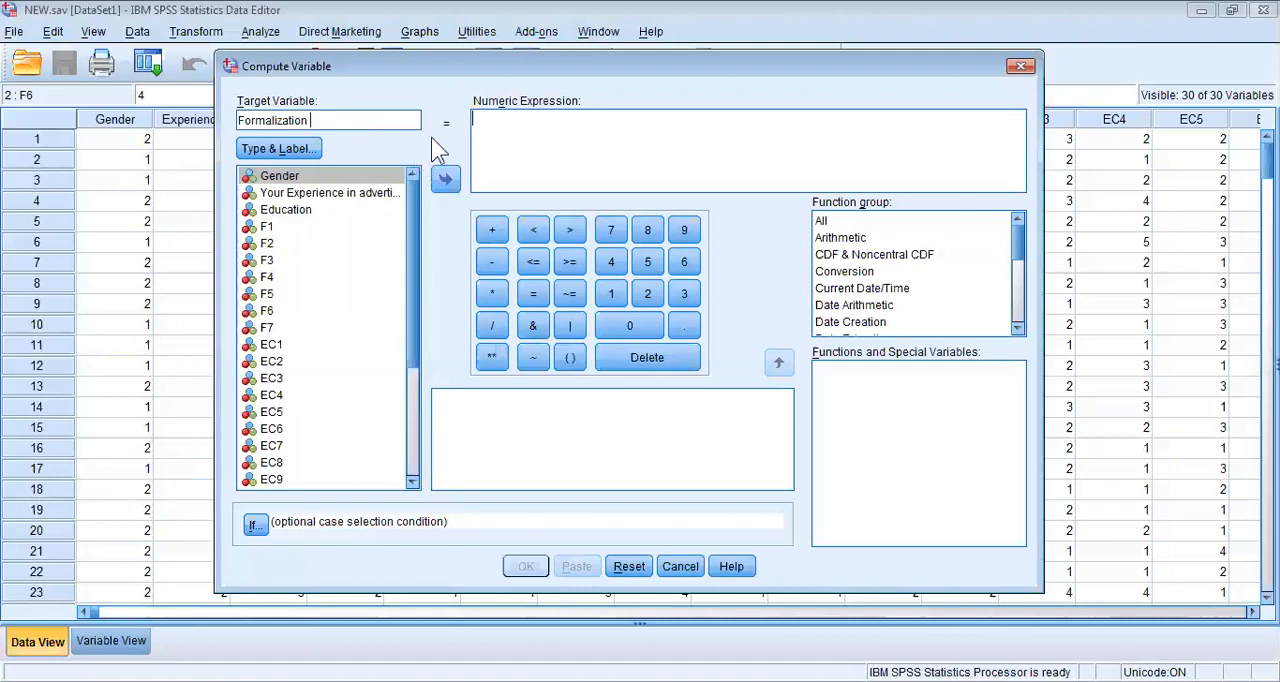
Give the Formalization target variable the label Formal, keeping its type numeric.
left_click(518, 134)
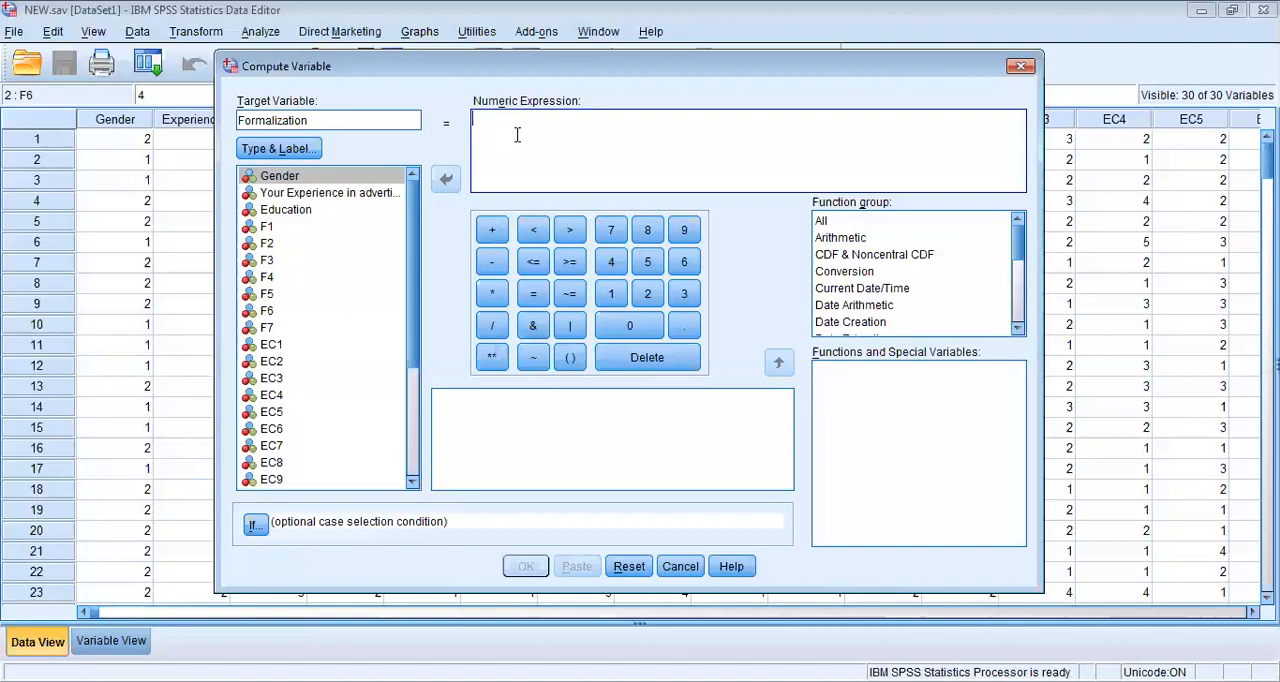
left_click(268, 227)
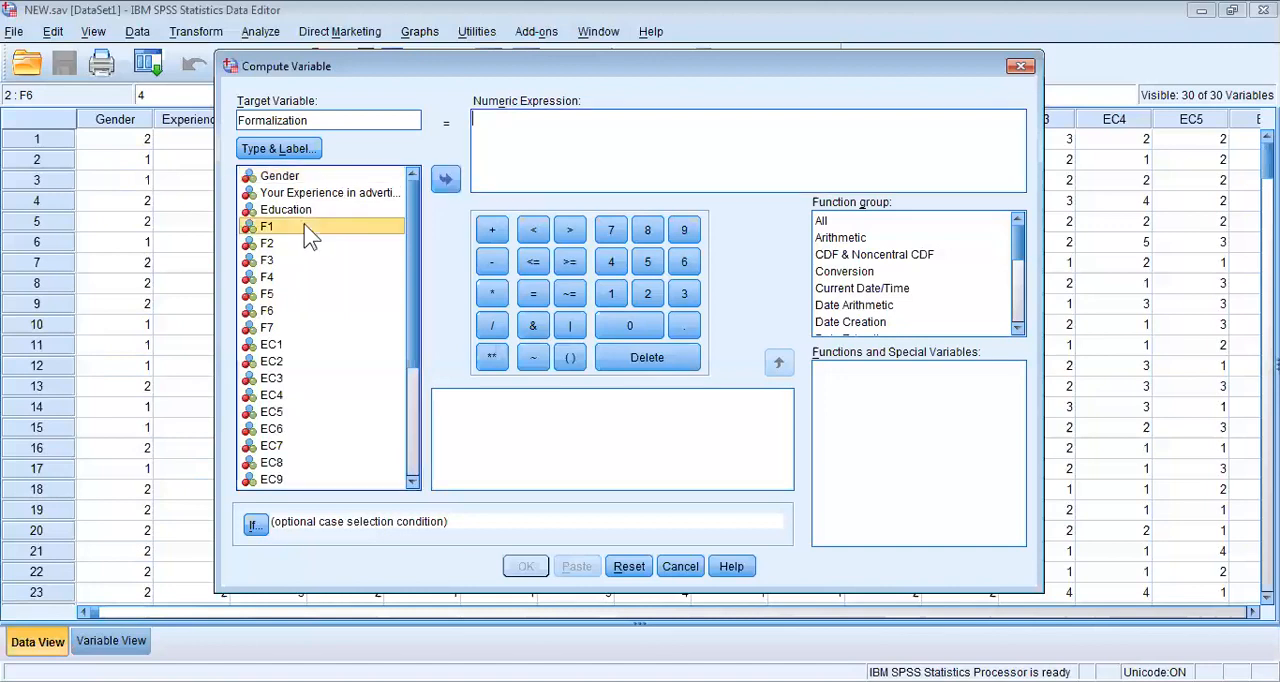
left_click(331, 121)
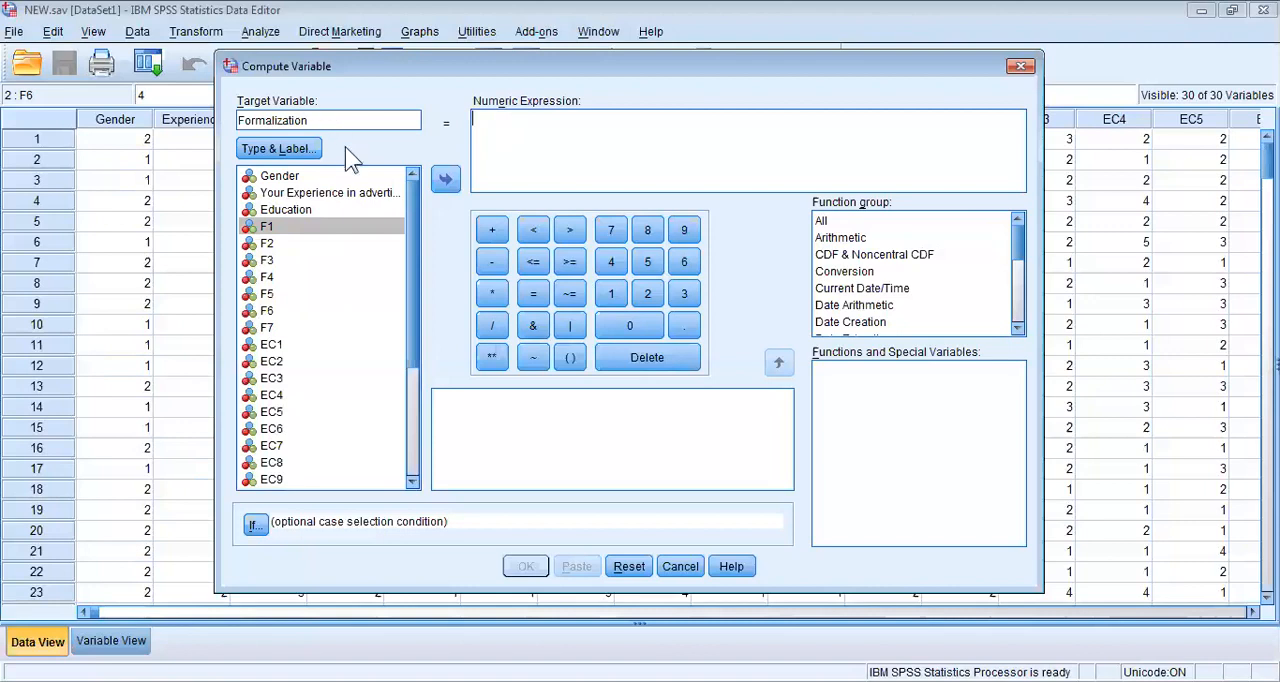
left_click(303, 150)
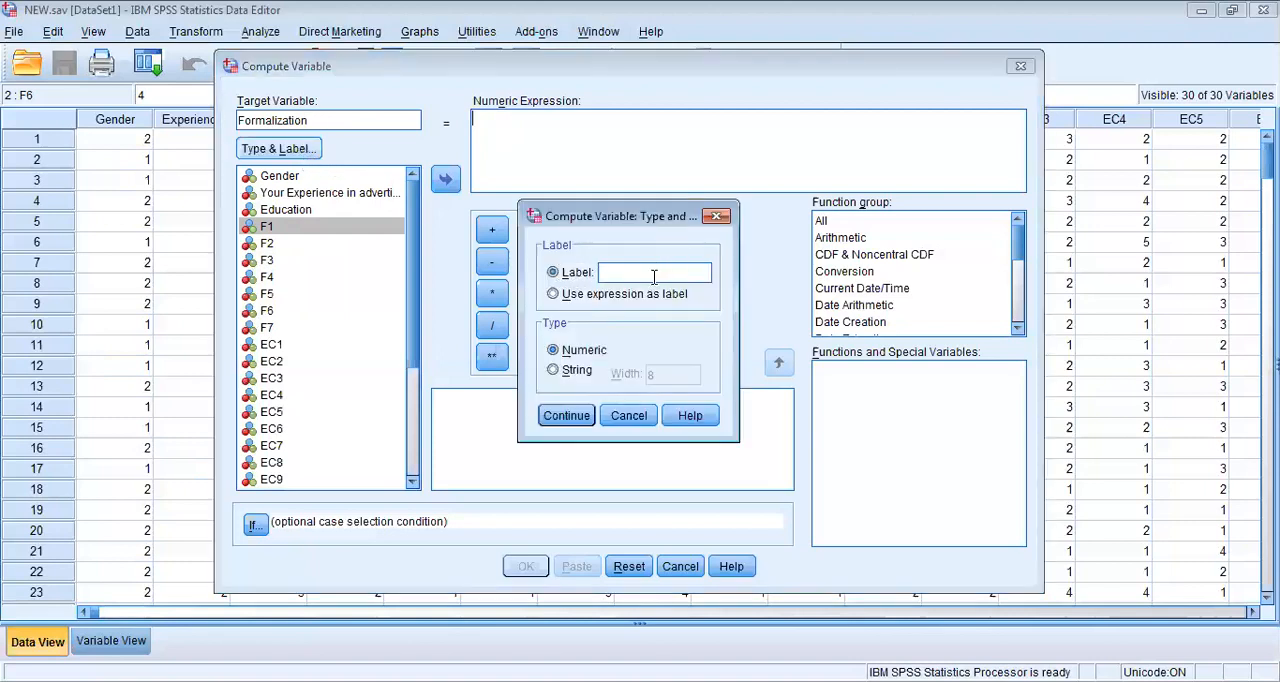
type("Formal")
key("Return")
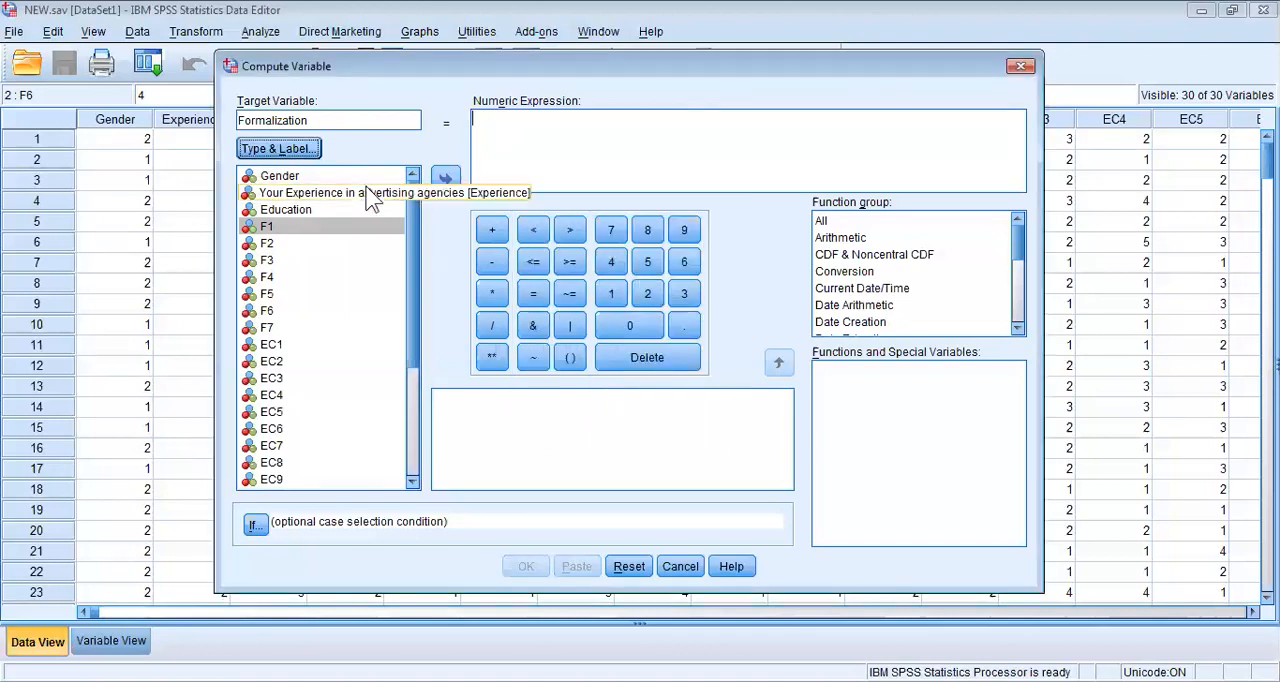
Go through the F1 to F7 items in the list of available variables.
left_click(337, 115)
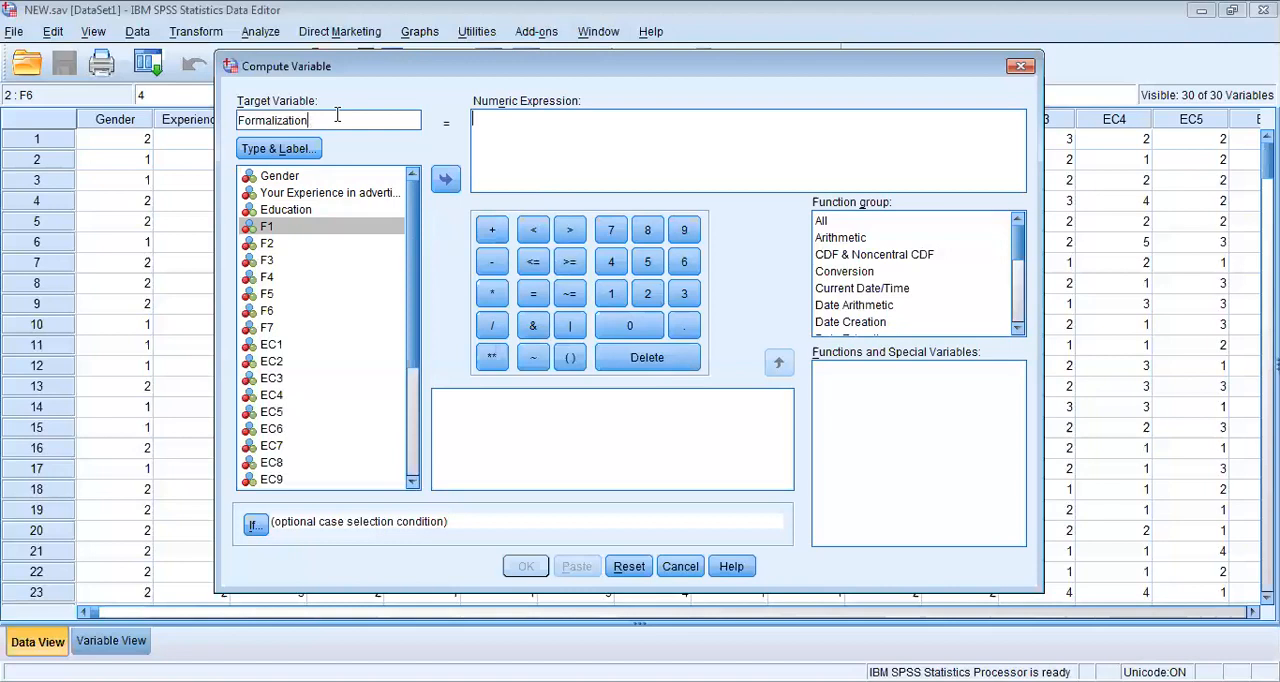
left_click(279, 230)
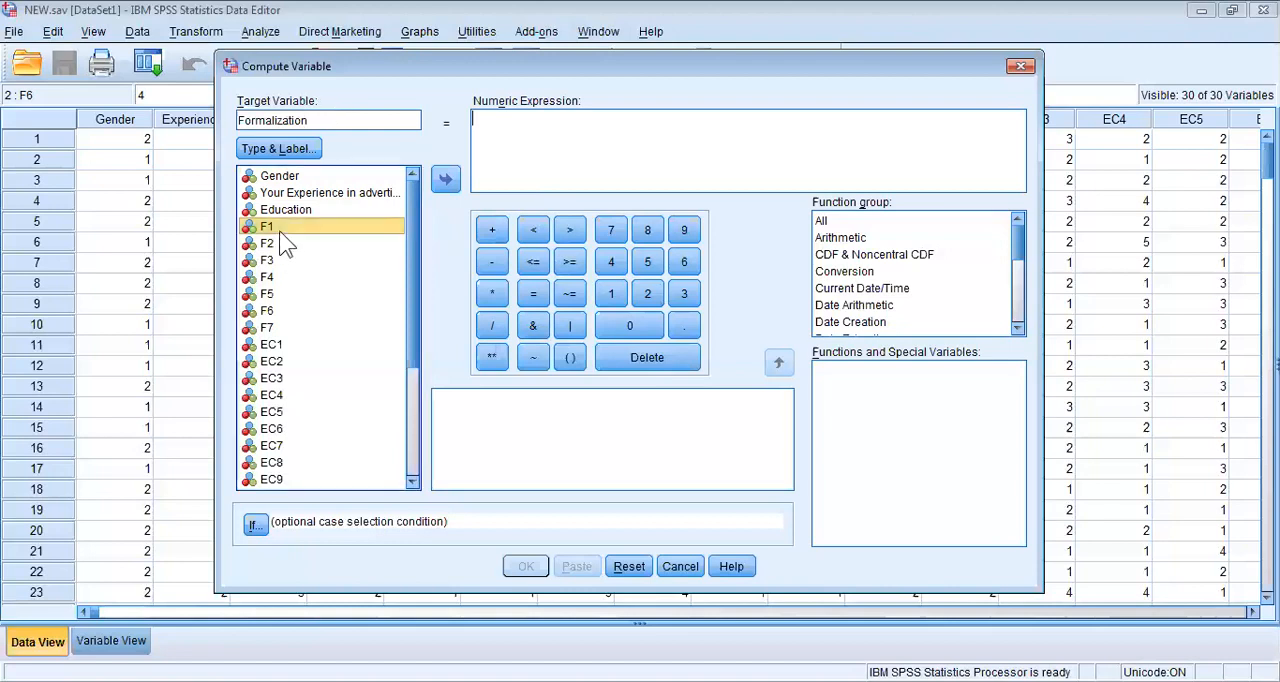
key("Down")
key("Down")
key("Down")
key("Down")
key("Down")
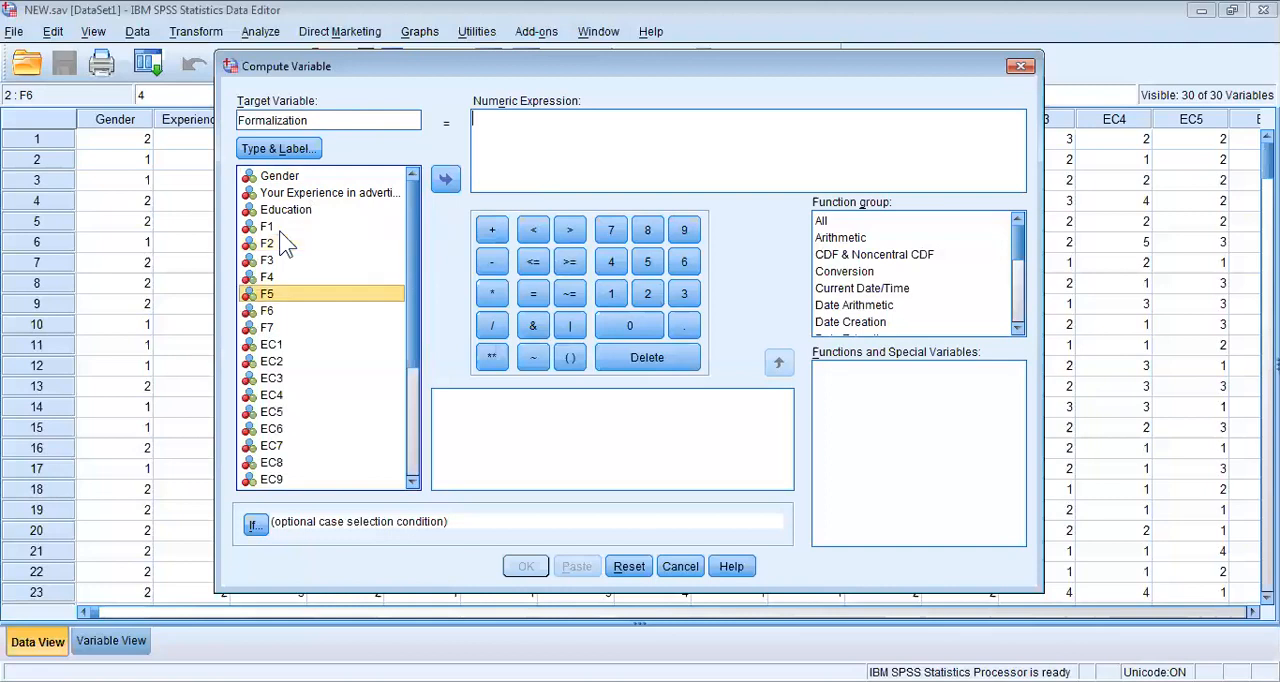
key("Down")
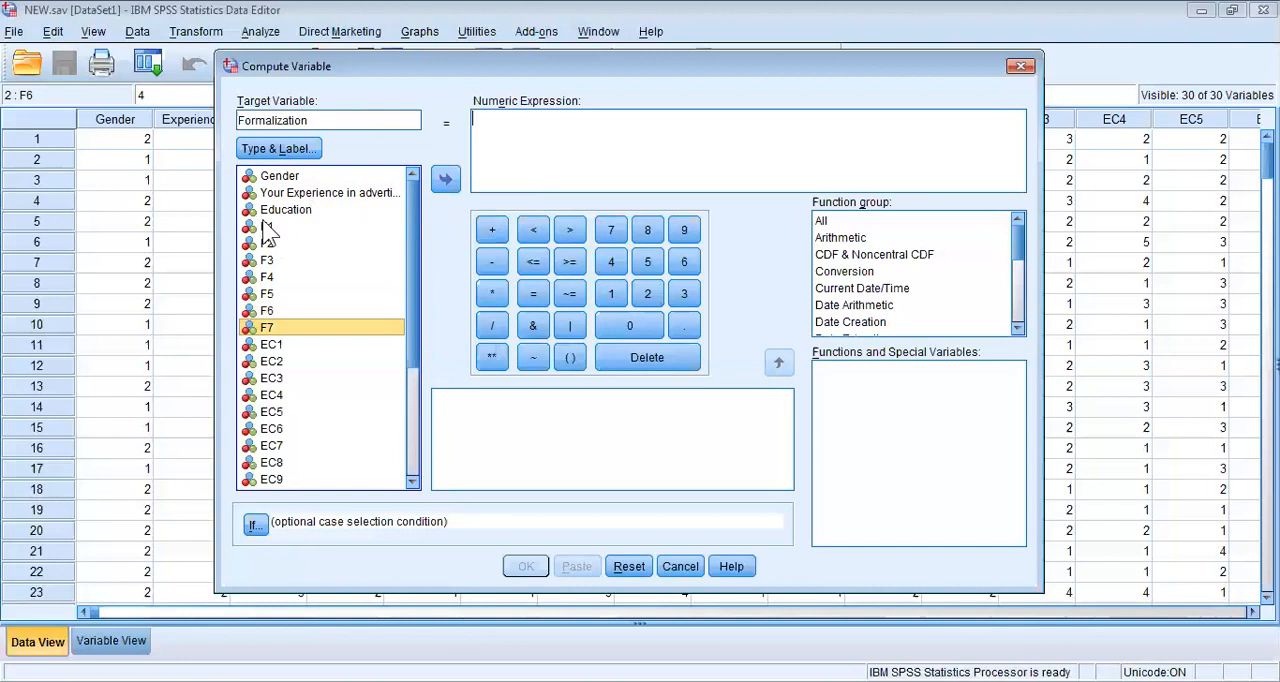
left_click(263, 222)
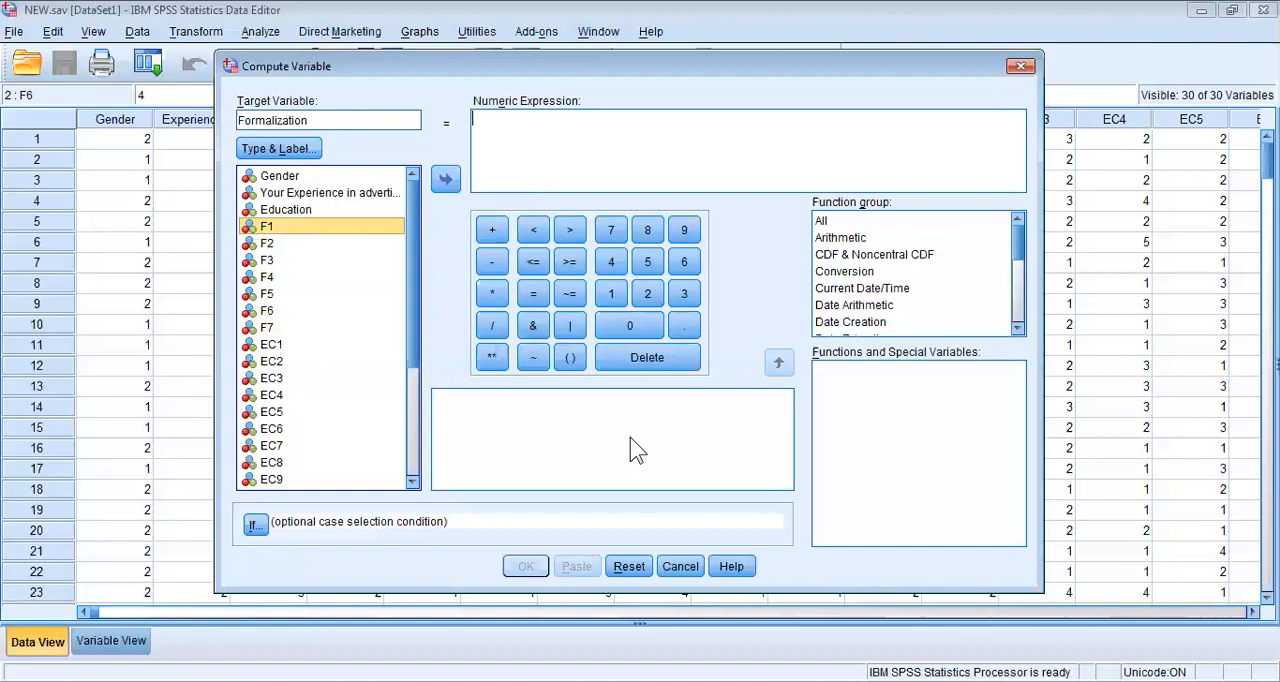
Start the numeric expression with a parenthesised sum of F1 + F2 + F3.
left_click(569, 358)
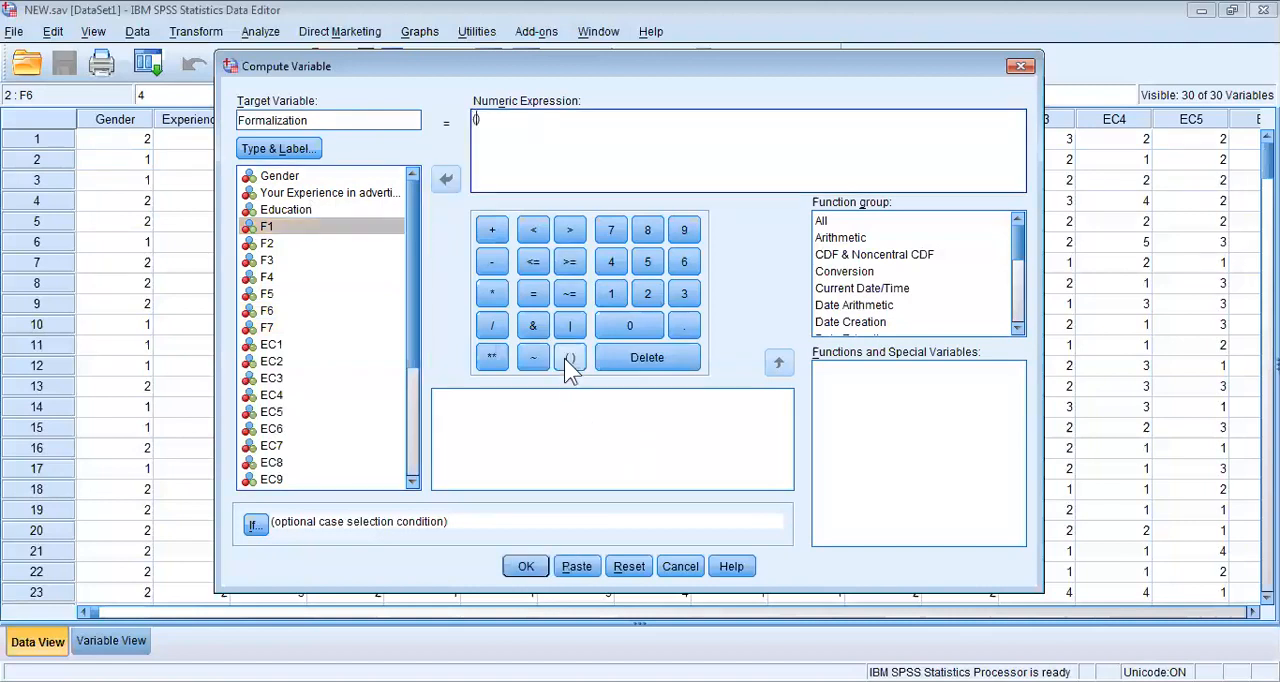
double_click(341, 227)
left_click(491, 230)
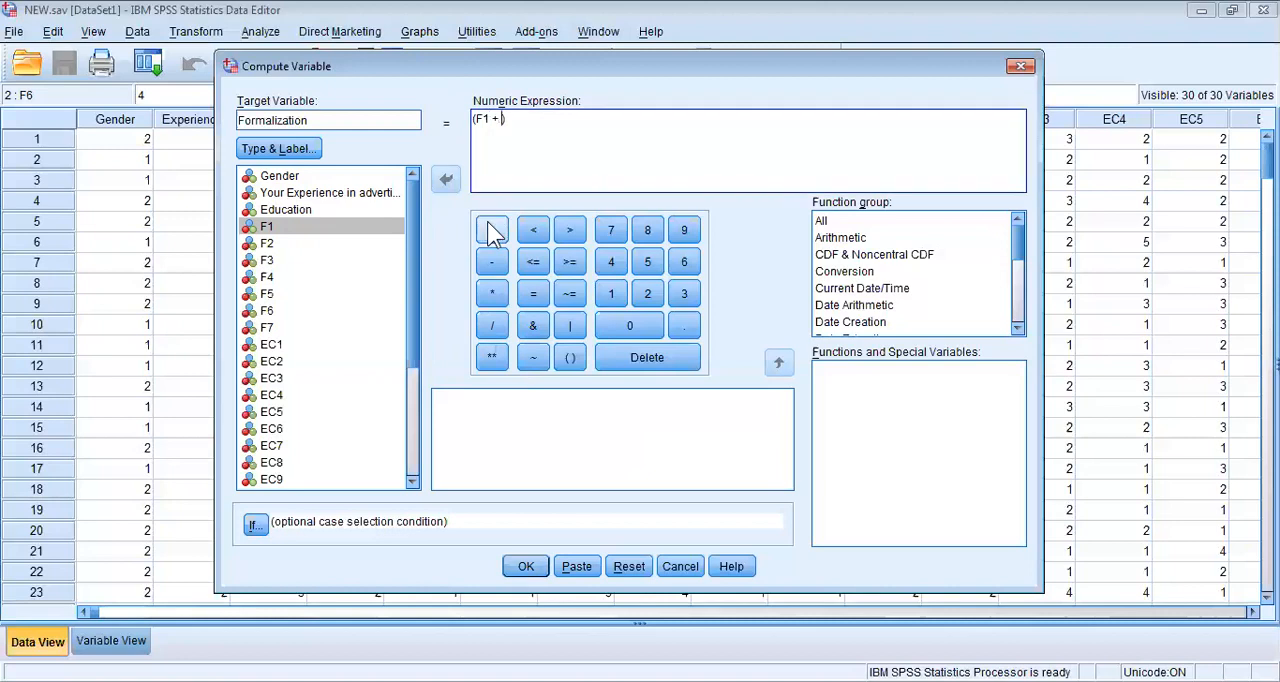
double_click(324, 242)
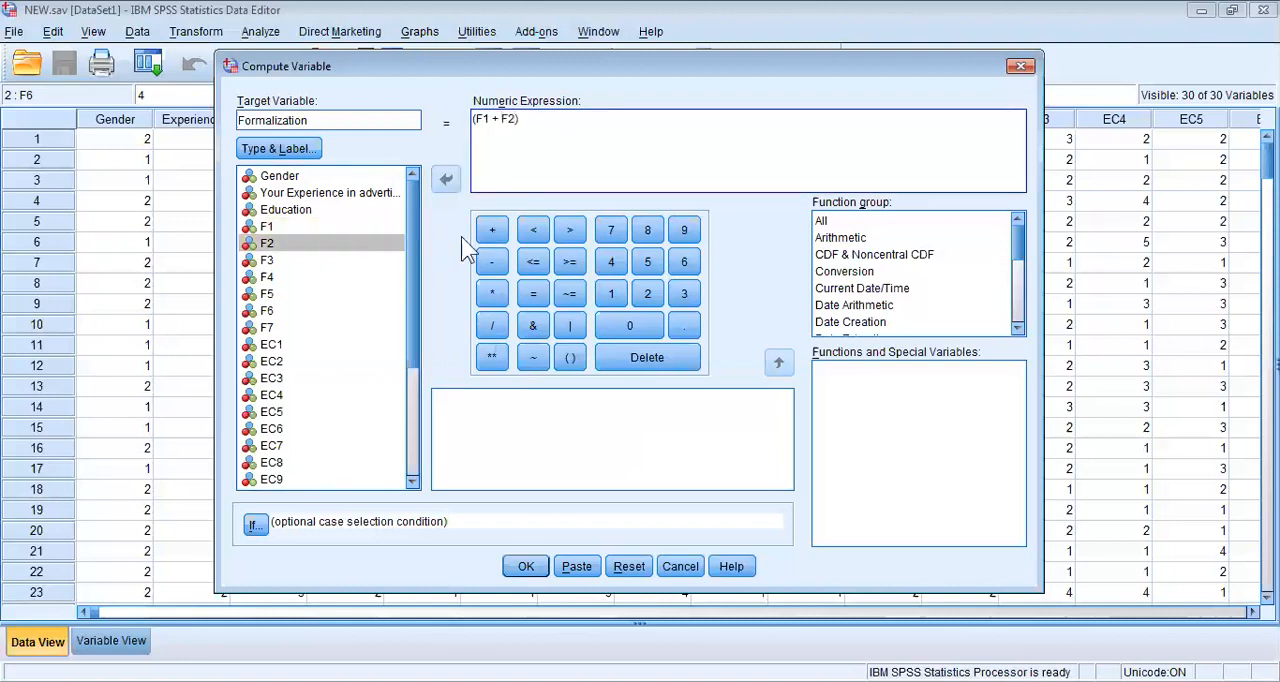
left_click(491, 232)
left_click(316, 262)
double_click(315, 261)
Extend the sum inside the parentheses with + F4 + F5 + F6 + F7.
left_click(489, 233)
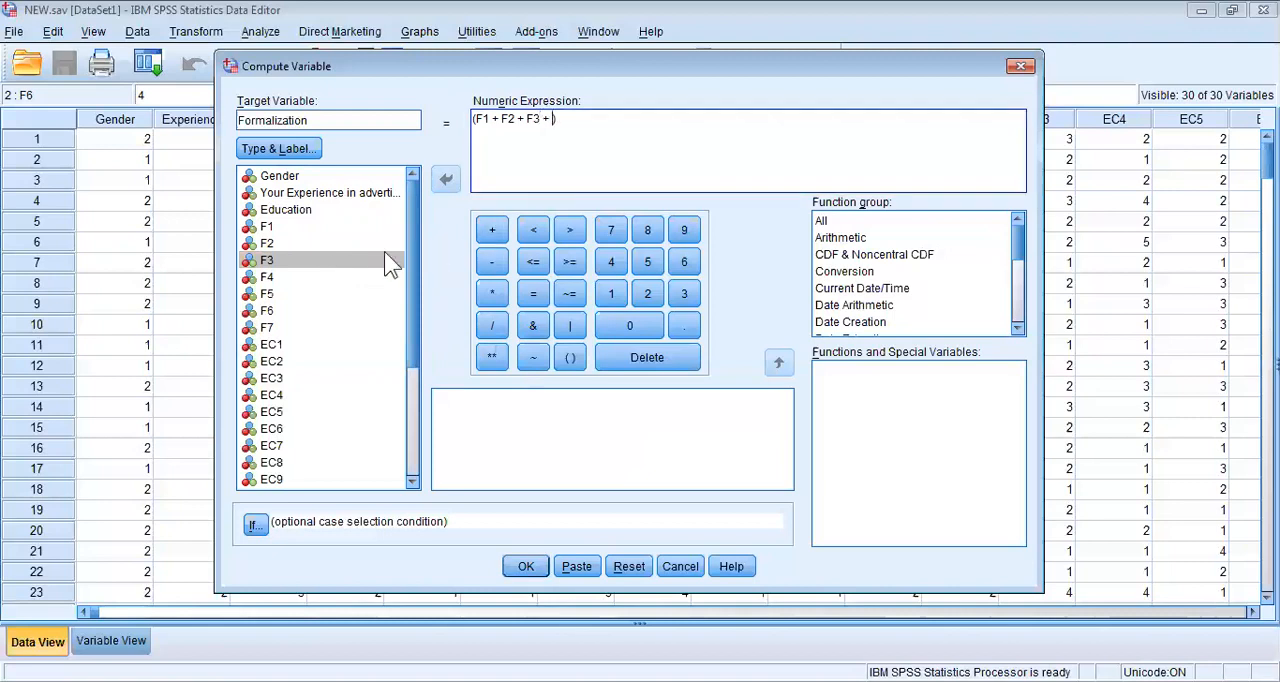
double_click(326, 283)
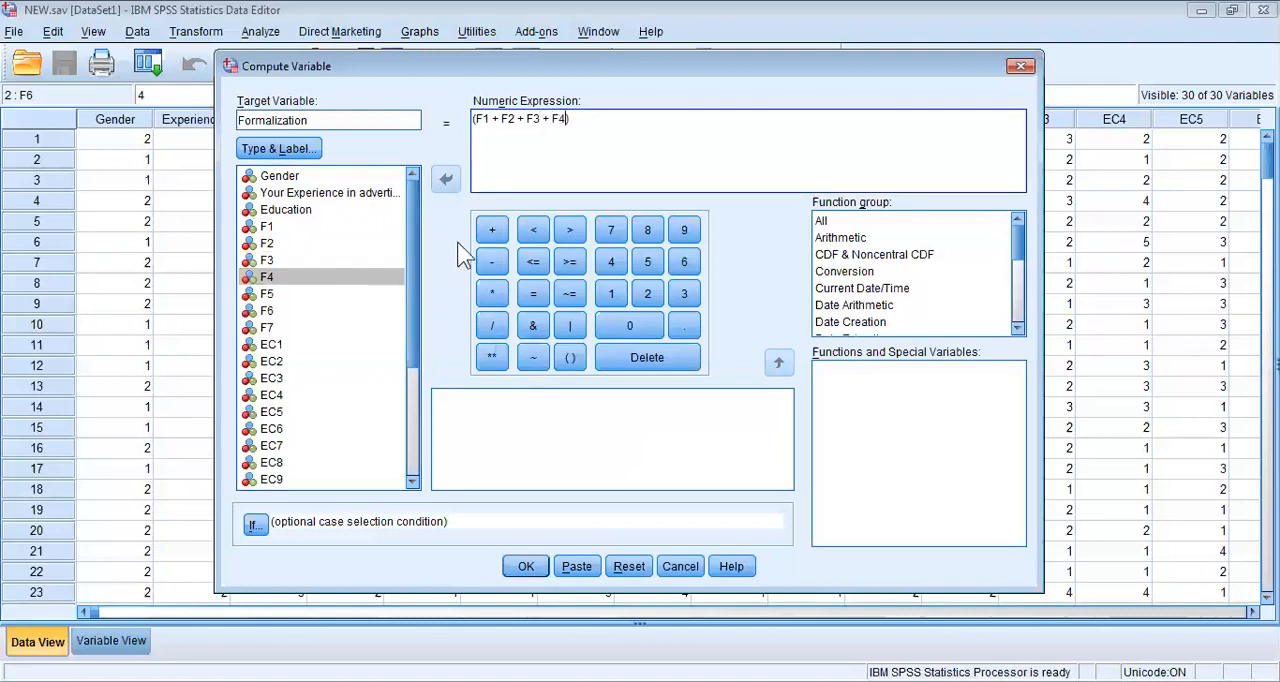
left_click(491, 231)
double_click(302, 293)
left_click(491, 238)
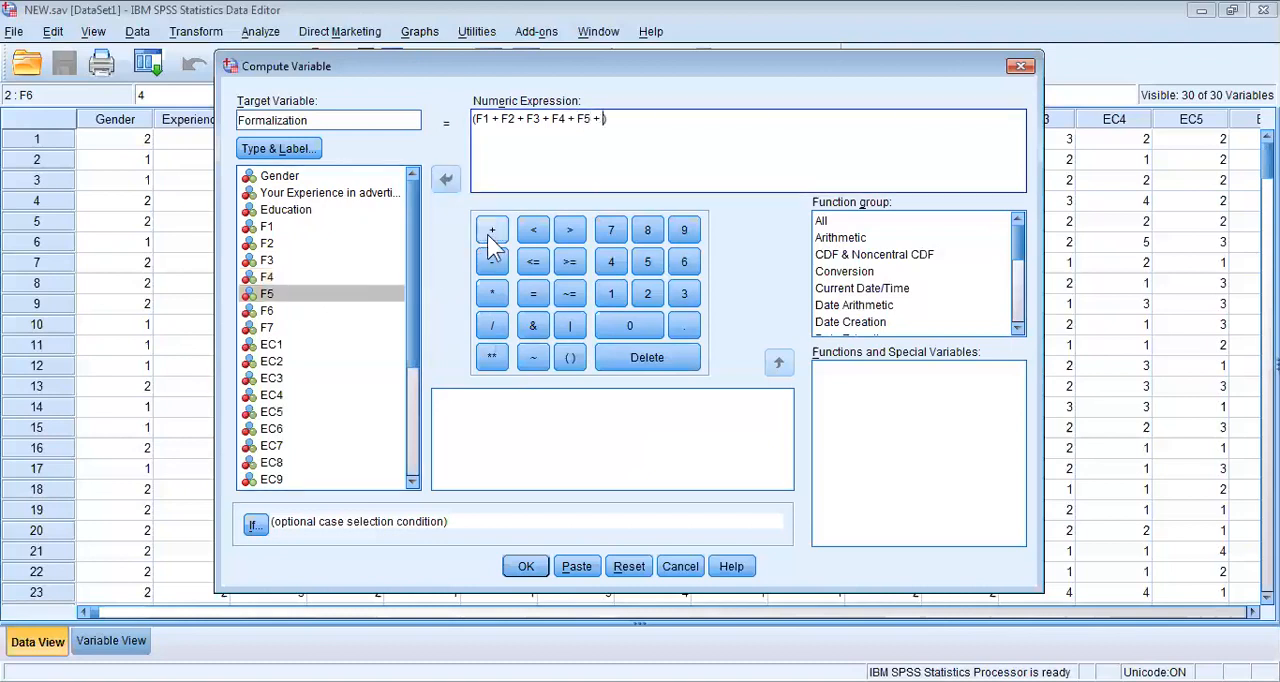
double_click(315, 310)
left_click(491, 231)
double_click(290, 327)
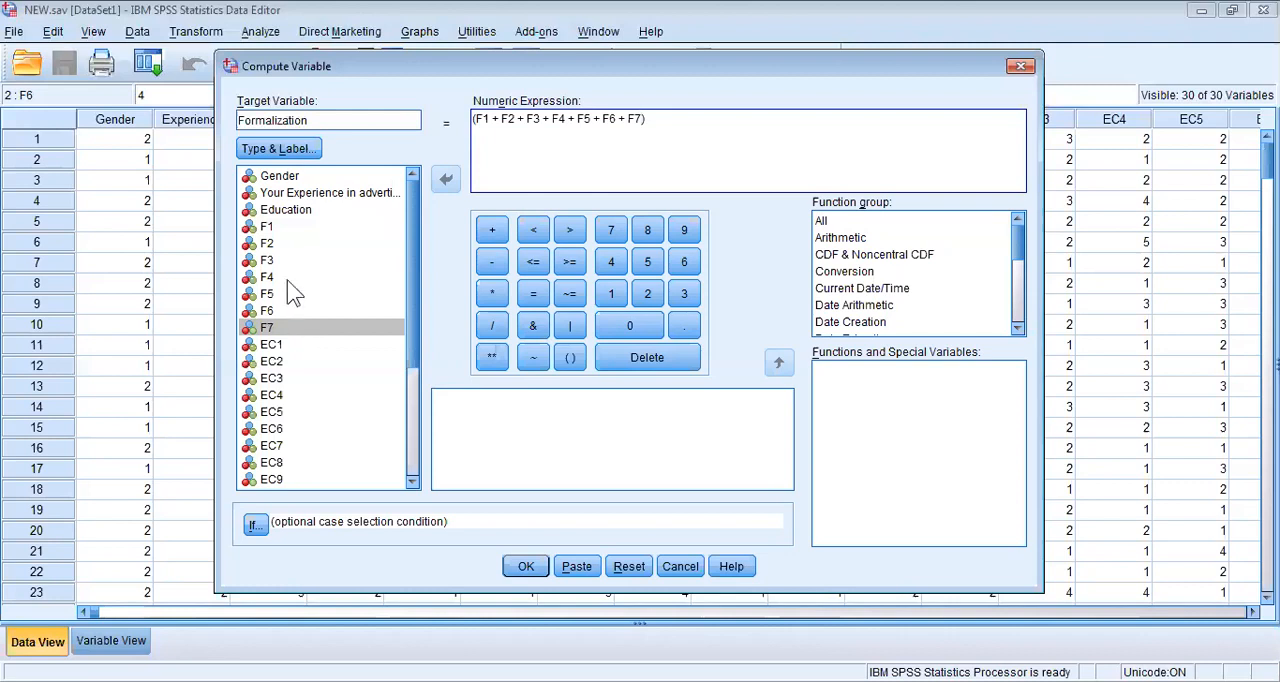
Divide the parenthesised sum by 7 in the numeric expression.
left_click(316, 118)
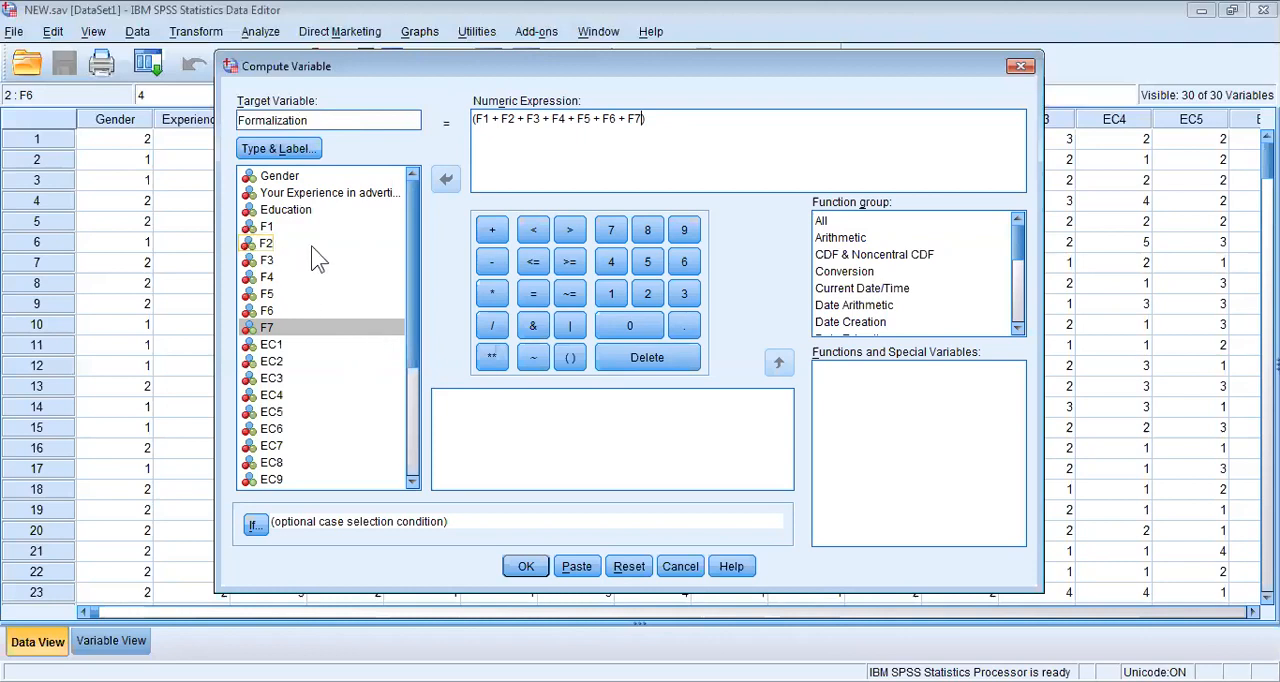
left_click(657, 119)
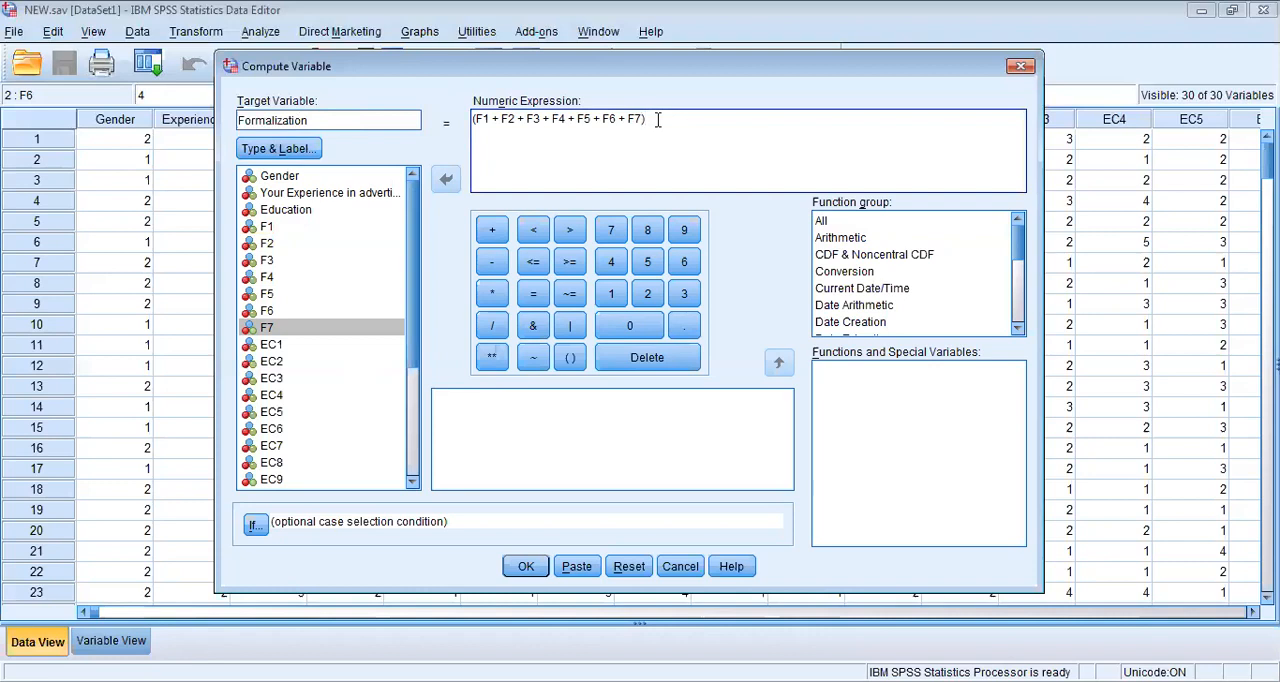
left_click(493, 328)
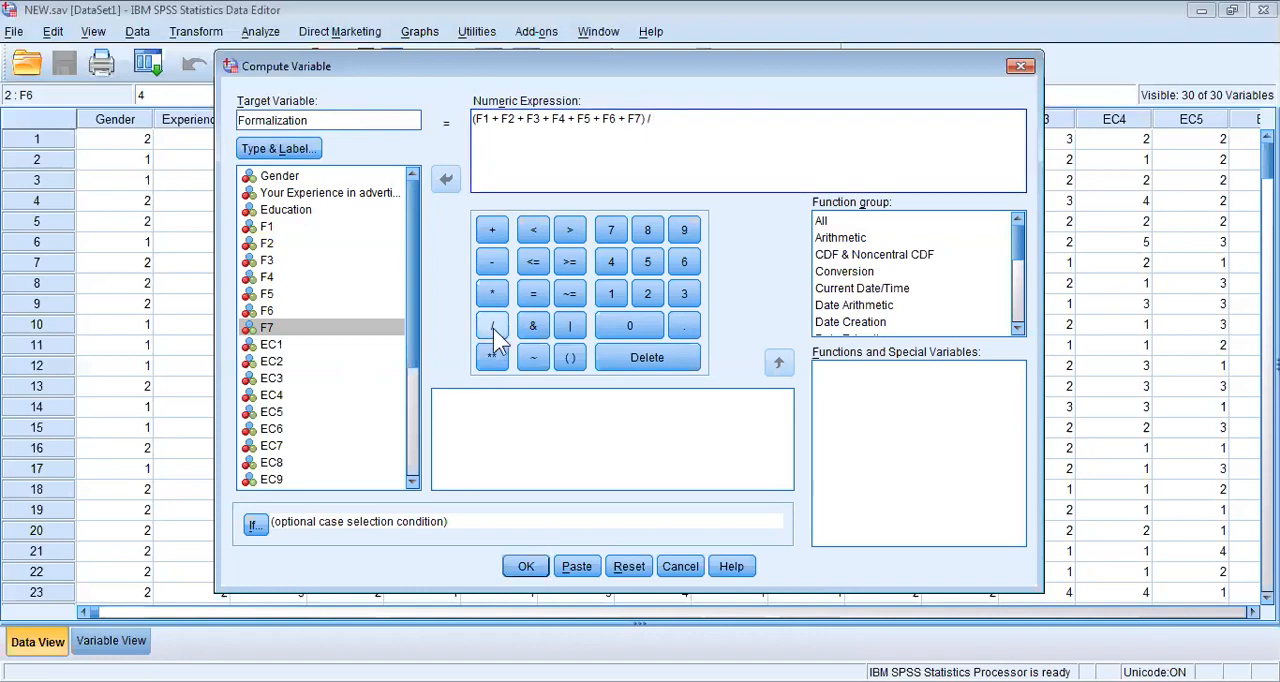
left_click(612, 240)
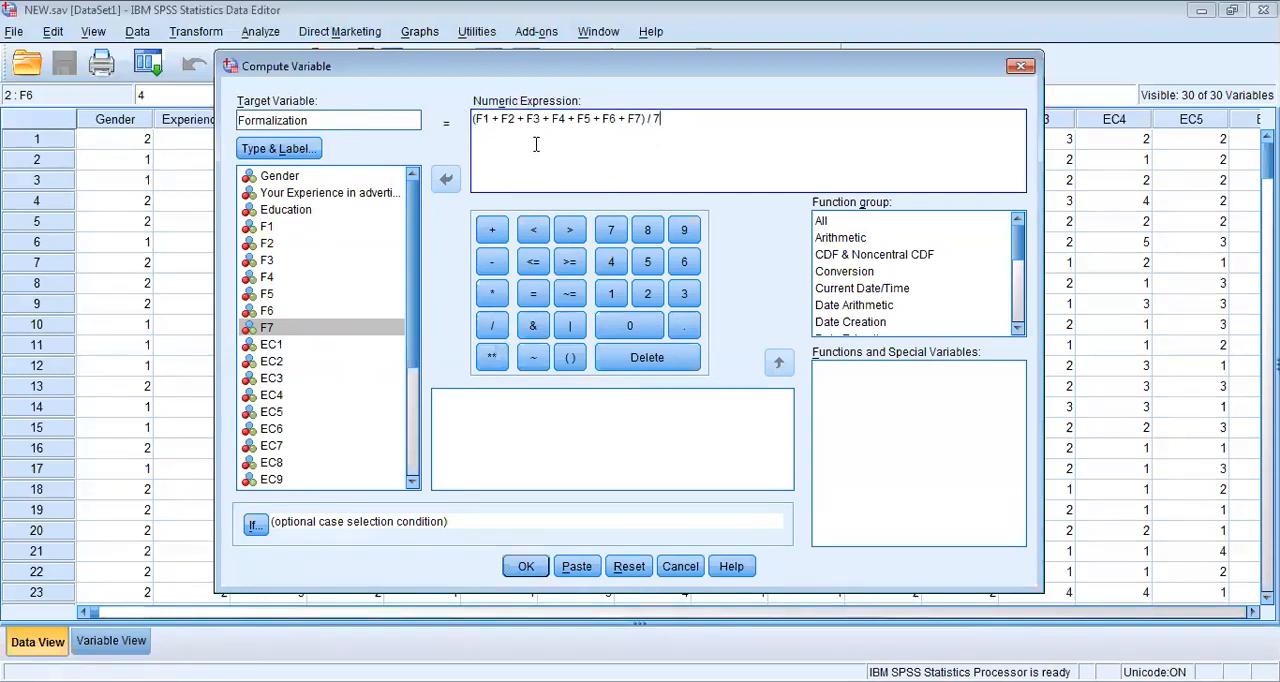
Run the Formalization computation and display the dataset's variable definitions.
left_click(522, 572)
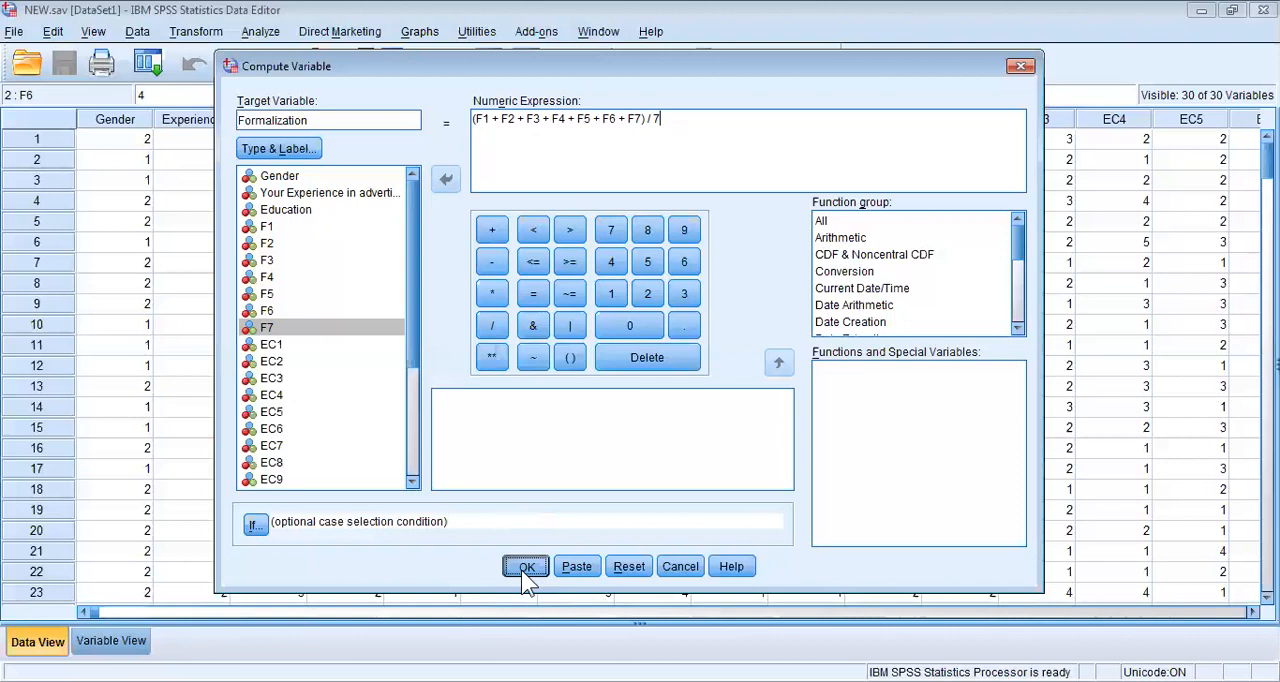
left_click(521, 570)
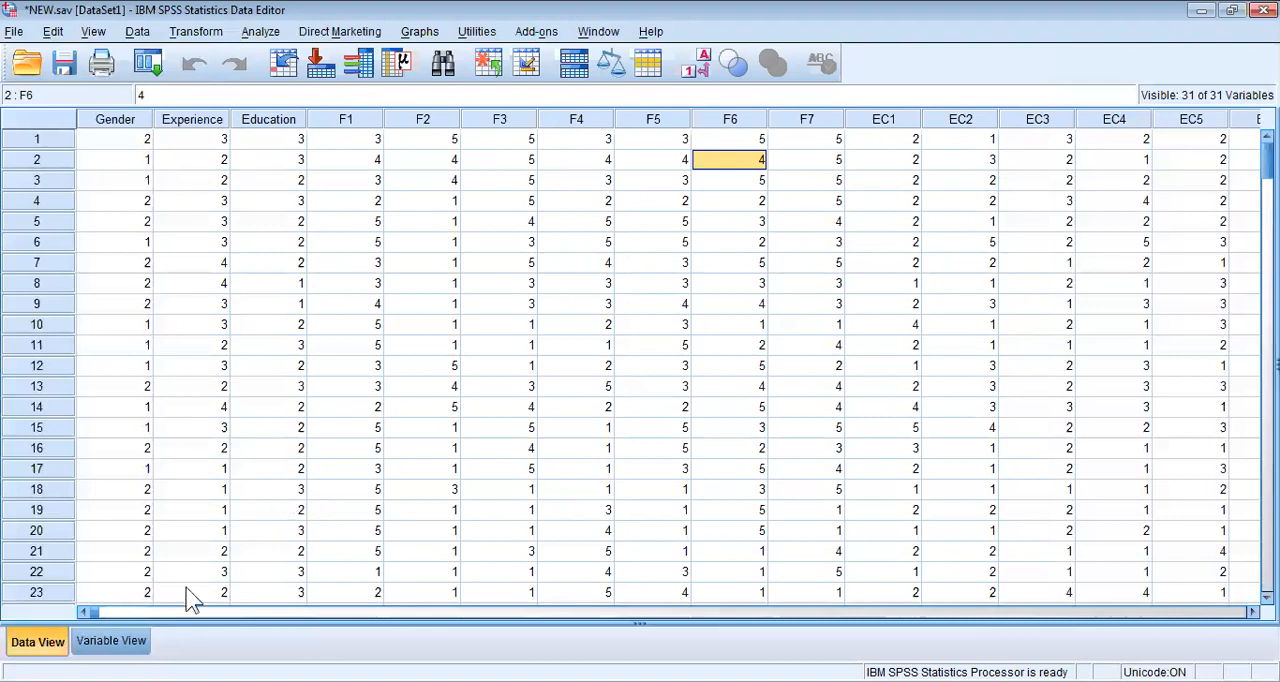
left_click(113, 641)
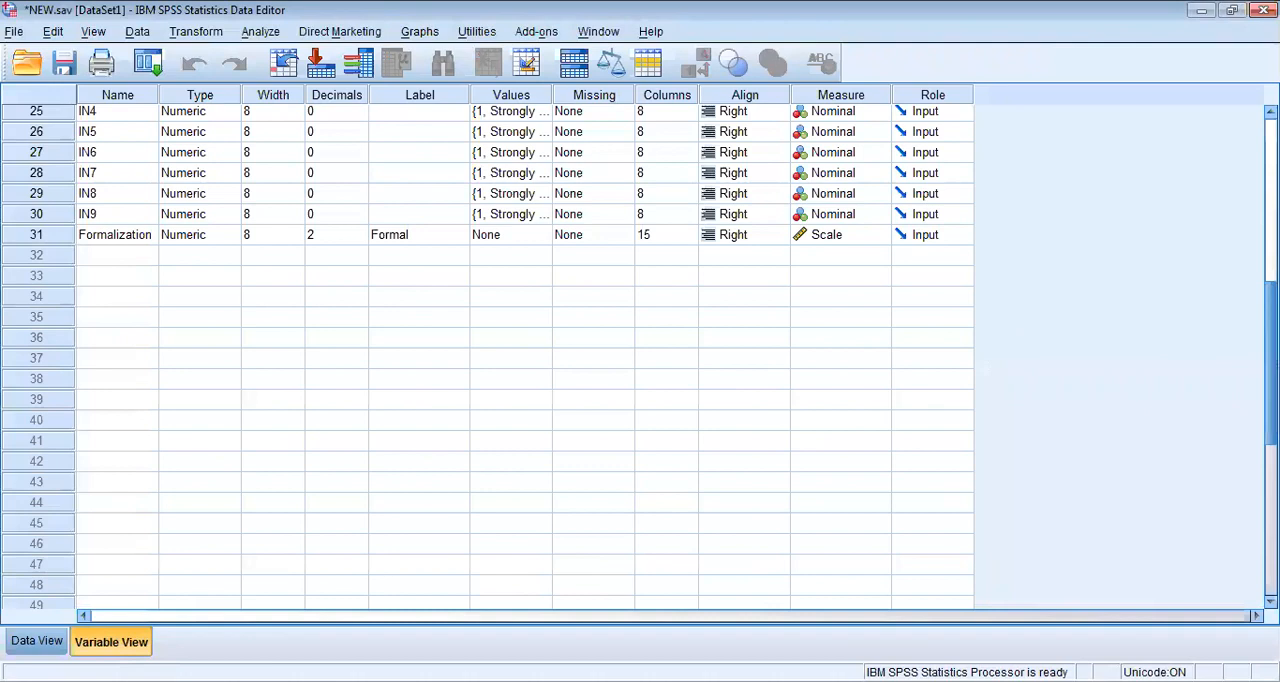
Widen the Name column of the variable definitions and select the Formalization variable's name.
scroll(1100, 290, "up", 5)
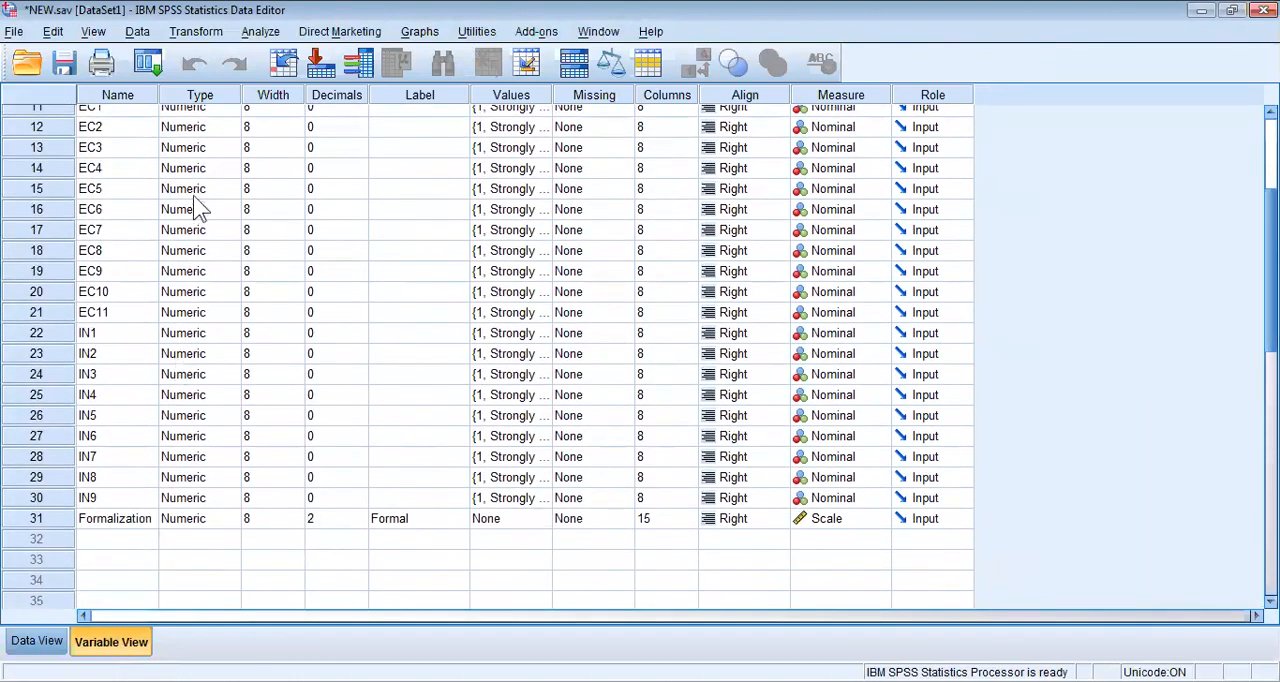
left_click_drag(160, 92, 227, 94)
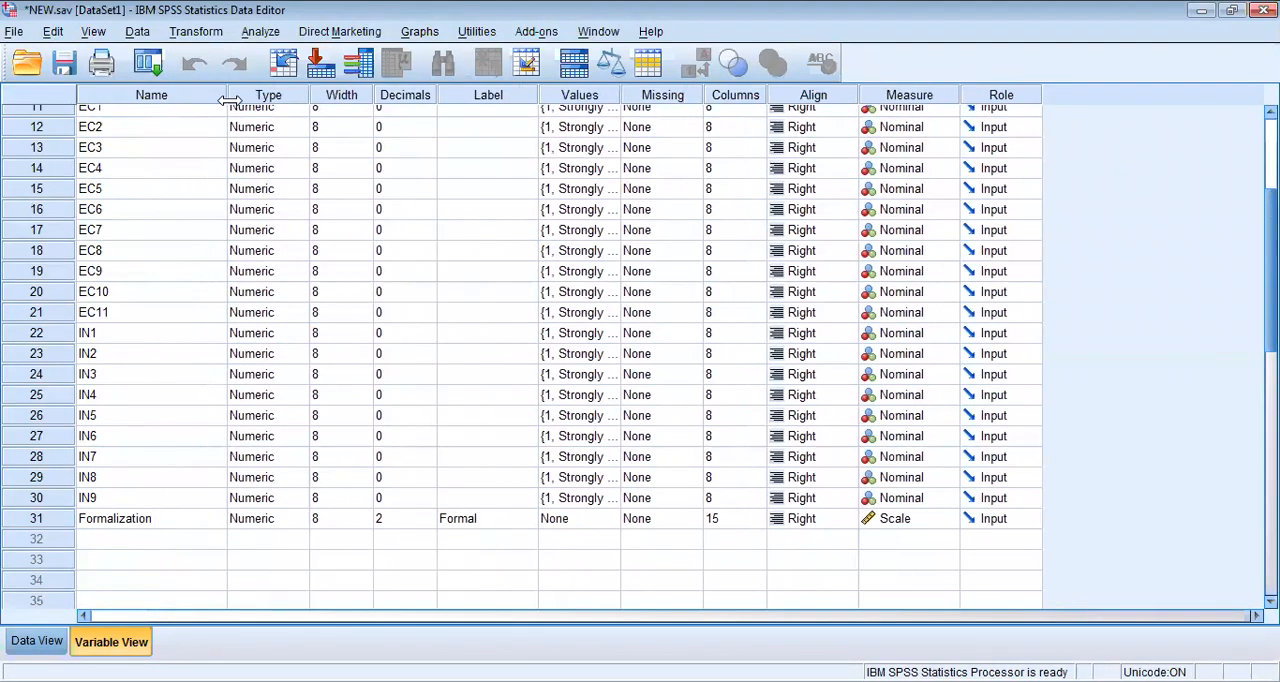
left_click(139, 527)
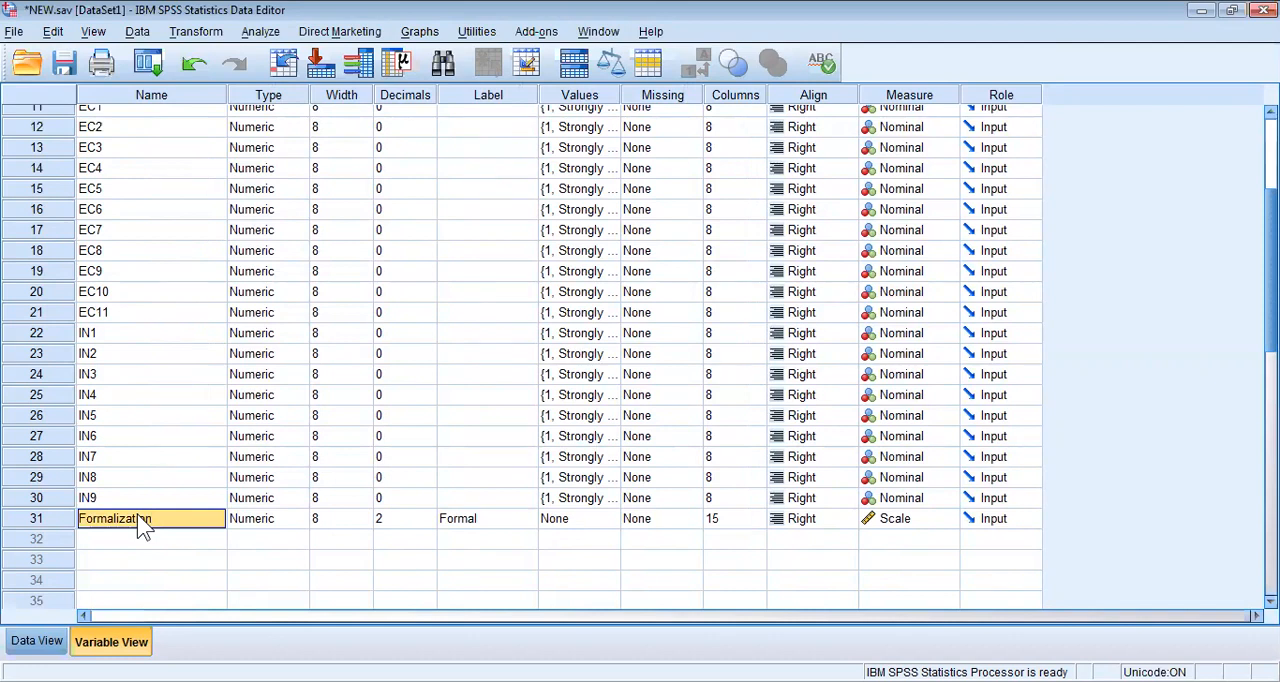
Display the data records and select the Formalization value of the first case.
left_click(40, 645)
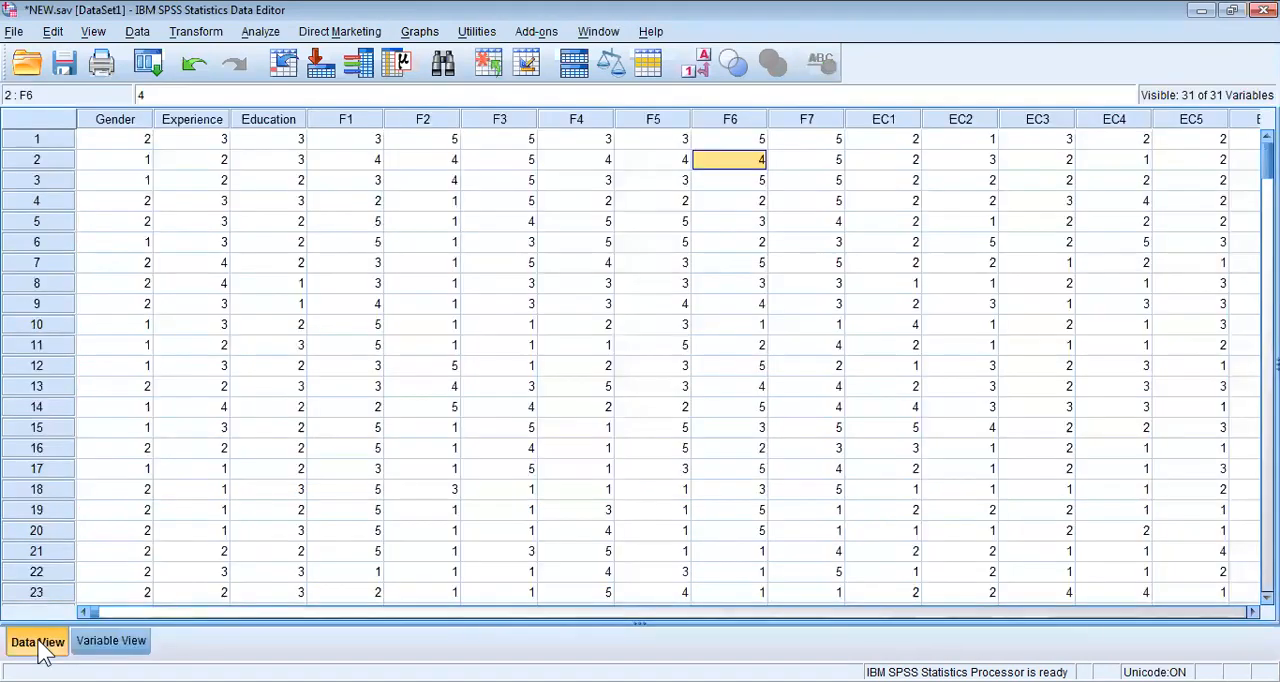
left_click_drag(310, 612, 875, 612)
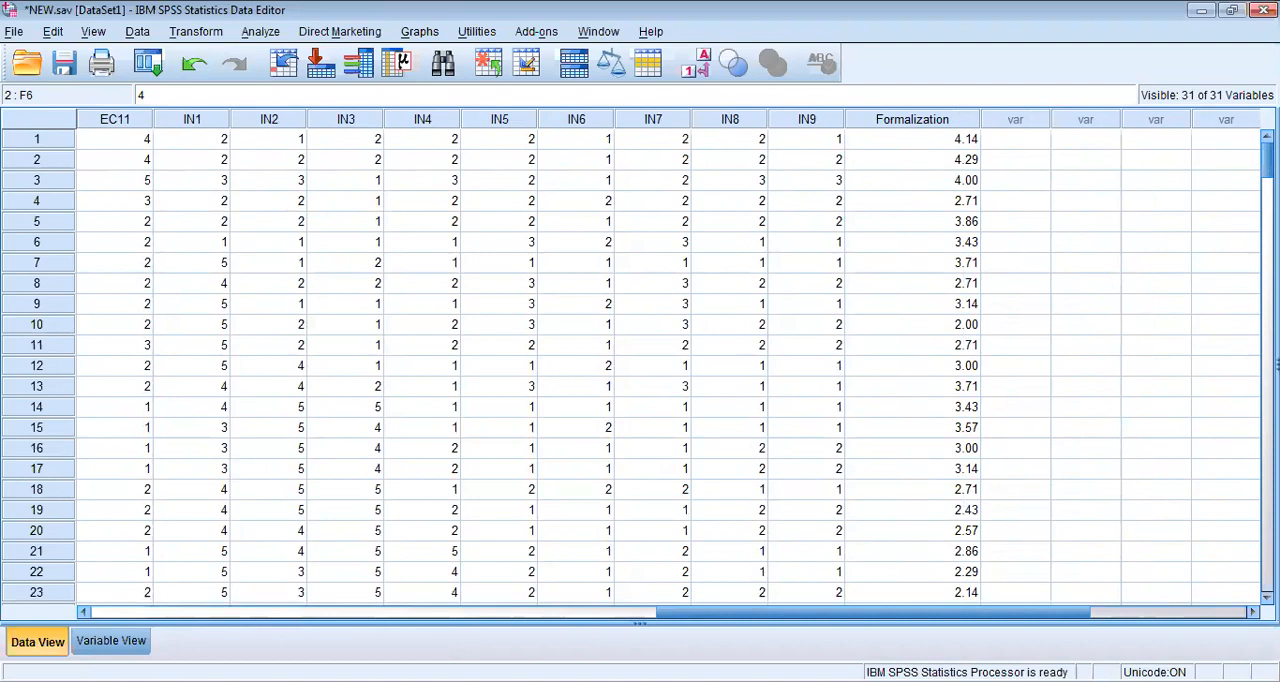
left_click(918, 145)
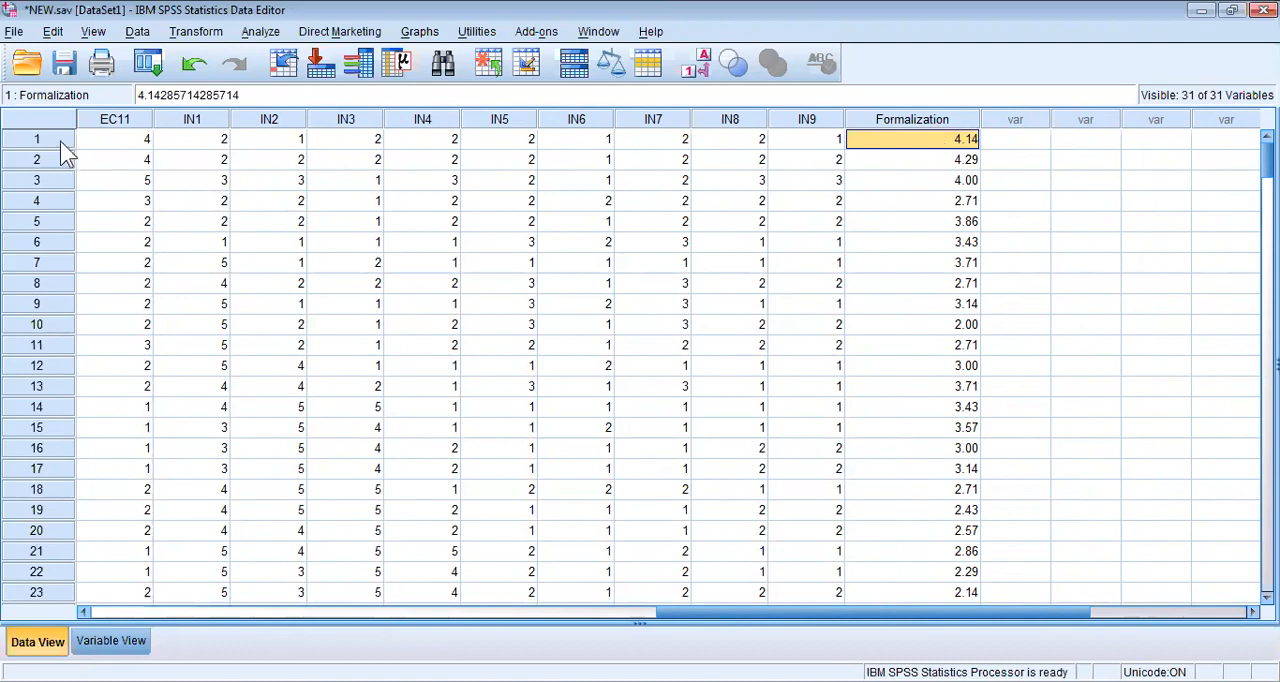
Examine the Formalization values from case 2 down to the last case and select the whole Formalization column.
left_click(928, 159)
key("Down")
key("Down")
key("Down")
key("Down")
key("Down")
key("Down")
key("Down")
key("Down")
key("Down")
key("Down")
key("Down")
key("Down")
key("Down")
key("Down")
key("Down")
key("Down")
key("Down")
key("Down")
key("Down")
key("Down")
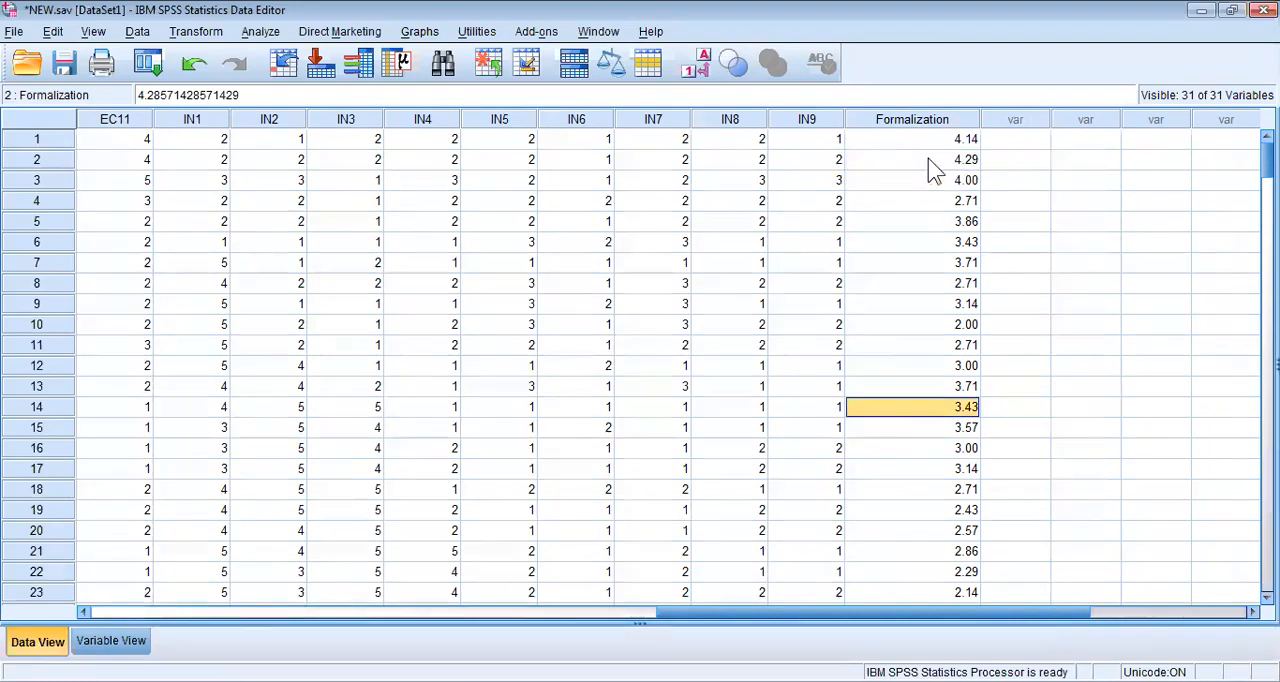
key("Down")
key("Down")
key("Down")
key("Down")
key("Down")
key("Down")
key("Down")
key("Down")
key("Down")
key("Down")
key("Down")
key("Down")
key("Down")
key("Down")
key("Down")
key("Down")
key("Down")
key("Down")
key("Down")
key("Down")
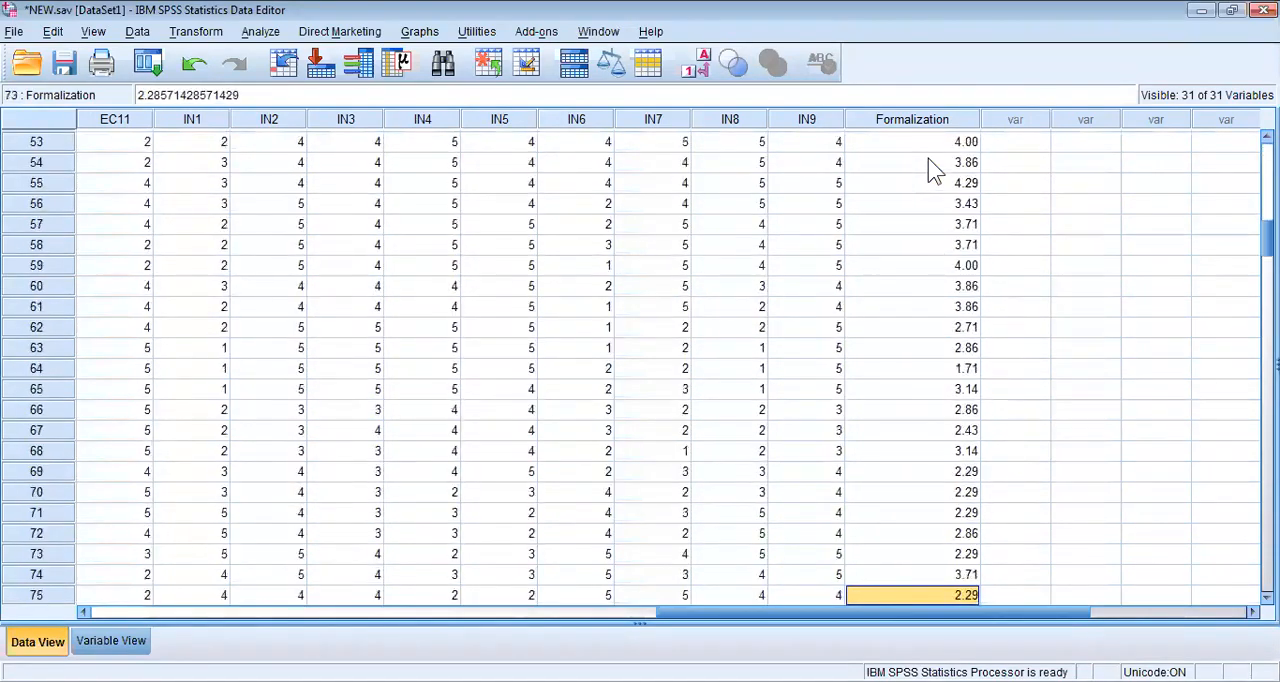
key("Down")
key("Down")
key("Down")
key("Down")
key("Down")
key("Down")
key("Down")
key("Down")
key("Down")
key("Down")
key("Down")
key("Down")
key("Down")
key("Down")
key("Down")
key("Down")
key("Down")
key("Down")
key("Down")
key("Down")
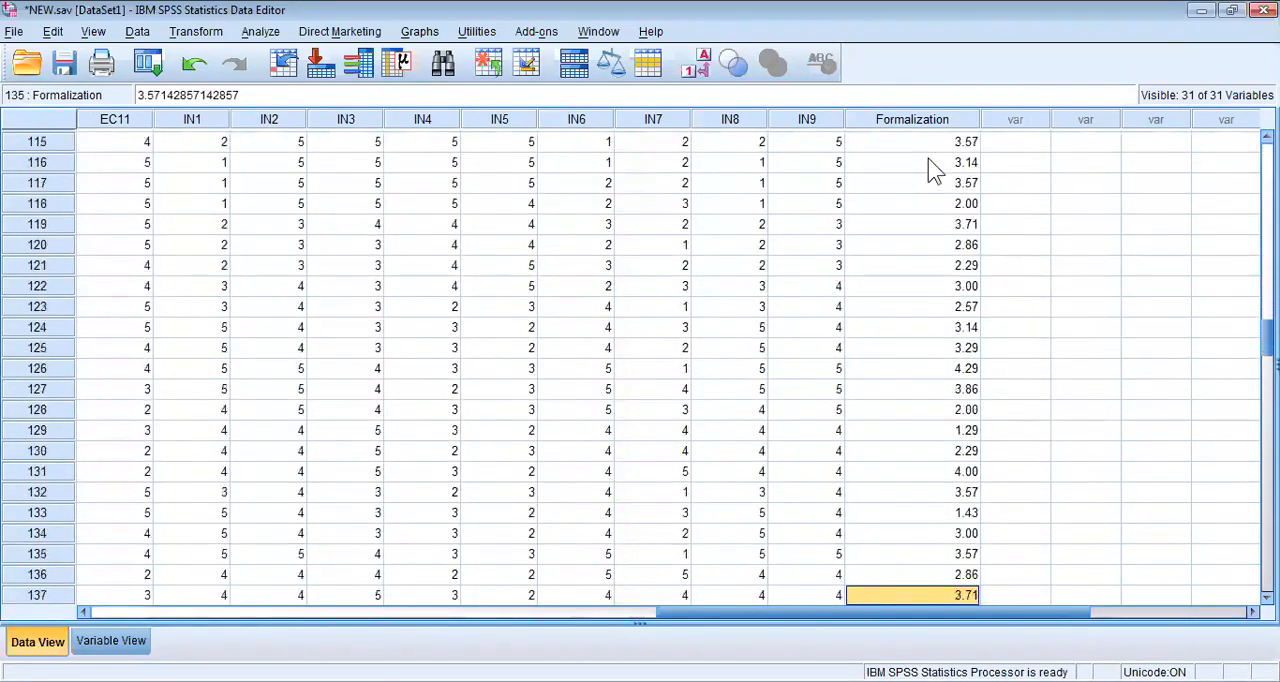
key("Down")
key("Down")
key("Down")
key("Down")
key("Down")
key("Down")
key("Down")
key("Down")
key("Down")
key("Down")
key("Down")
key("Down")
key("Down")
key("Down")
key("Down")
key("Down")
key("Down")
key("Down")
key("Down")
key("Down")
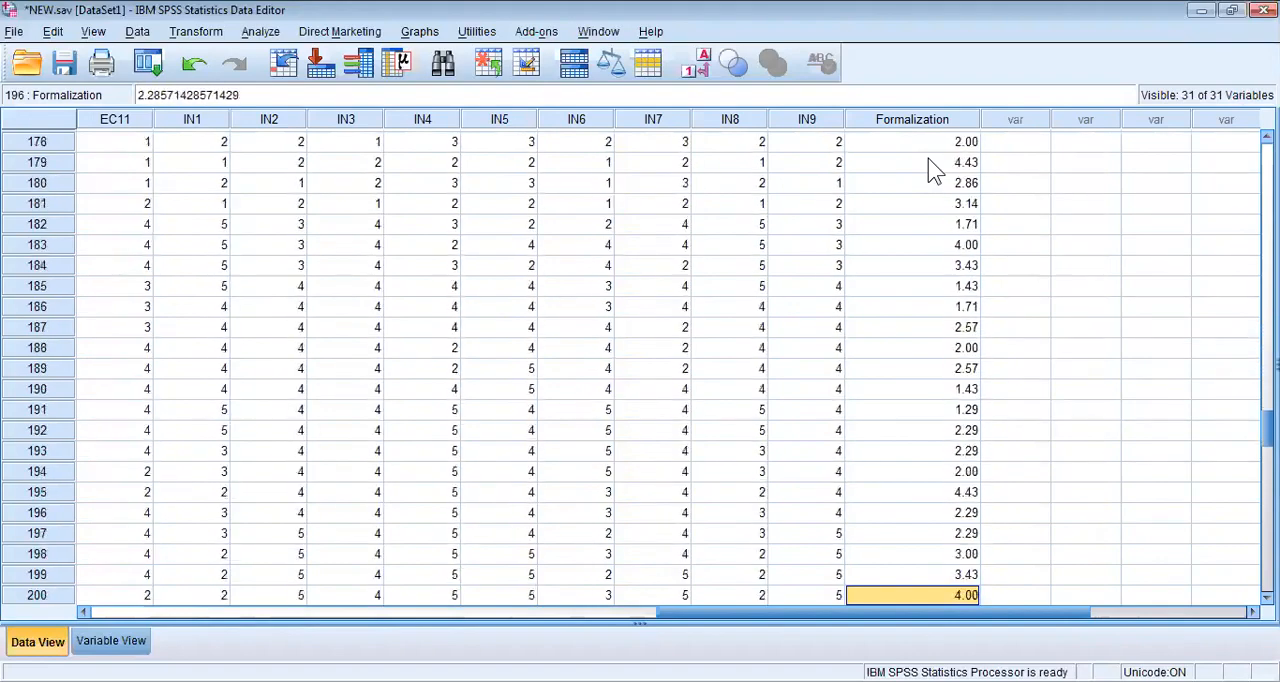
key("Down")
key("Down")
key("Down")
key("Down")
key("Down")
key("Down")
key("Down")
key("Down")
key("Down")
key("Down")
key("Down")
key("Down")
key("Down")
key("Down")
key("Down")
key("Down")
key("Down")
key("Down")
key("Down")
key("Down")
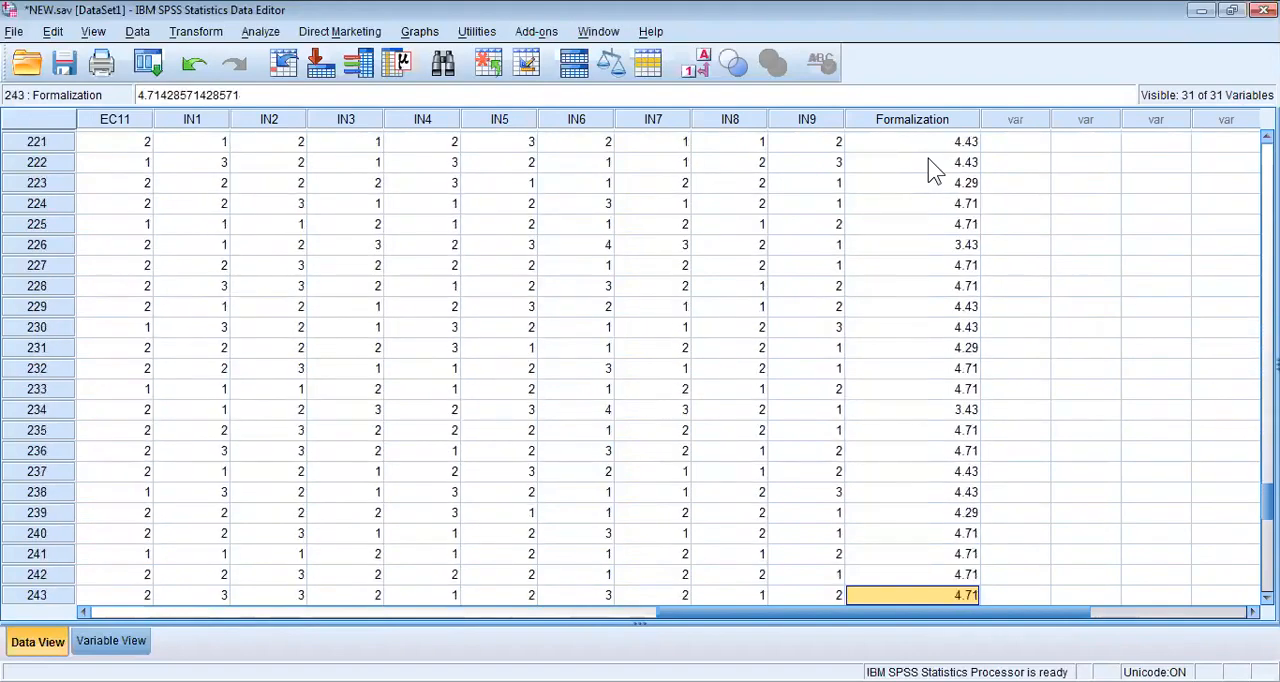
key("Down")
key("Down")
key("Down")
key("Down")
key("Down")
key("Down")
key("Down")
key("Down")
key("Down")
key("Down")
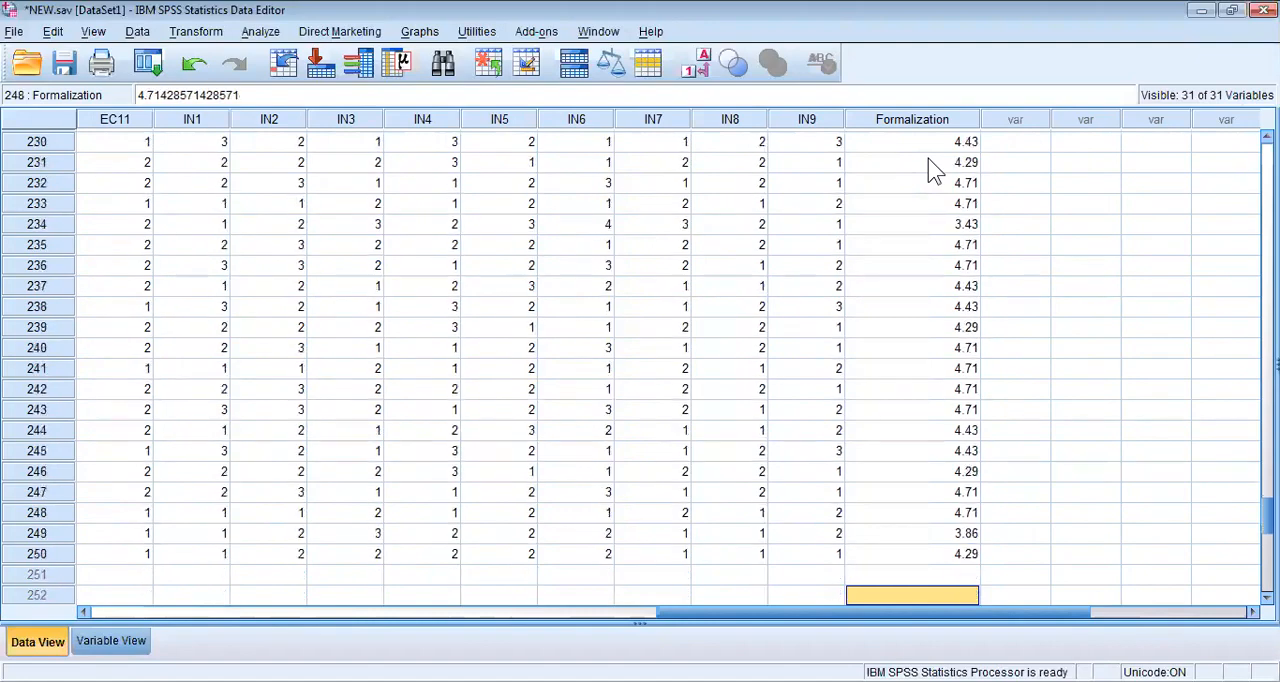
key("Up")
key("Up")
key("Up")
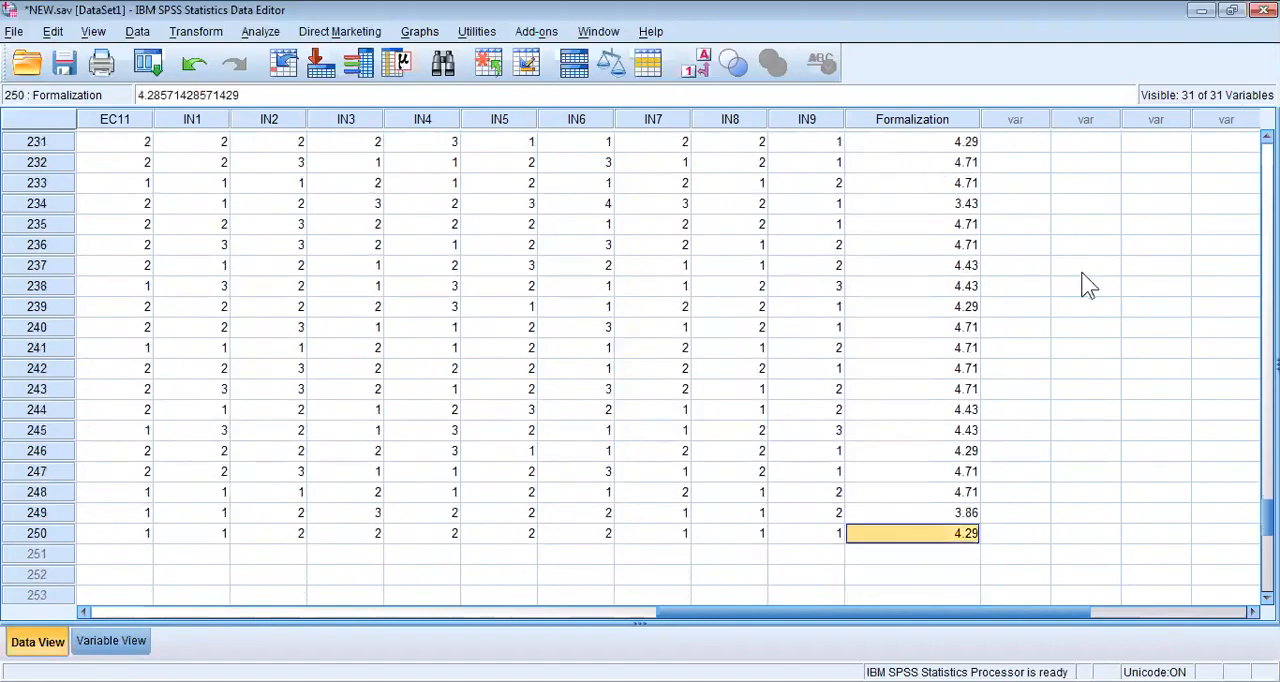
scroll(640, 360, "up", 20)
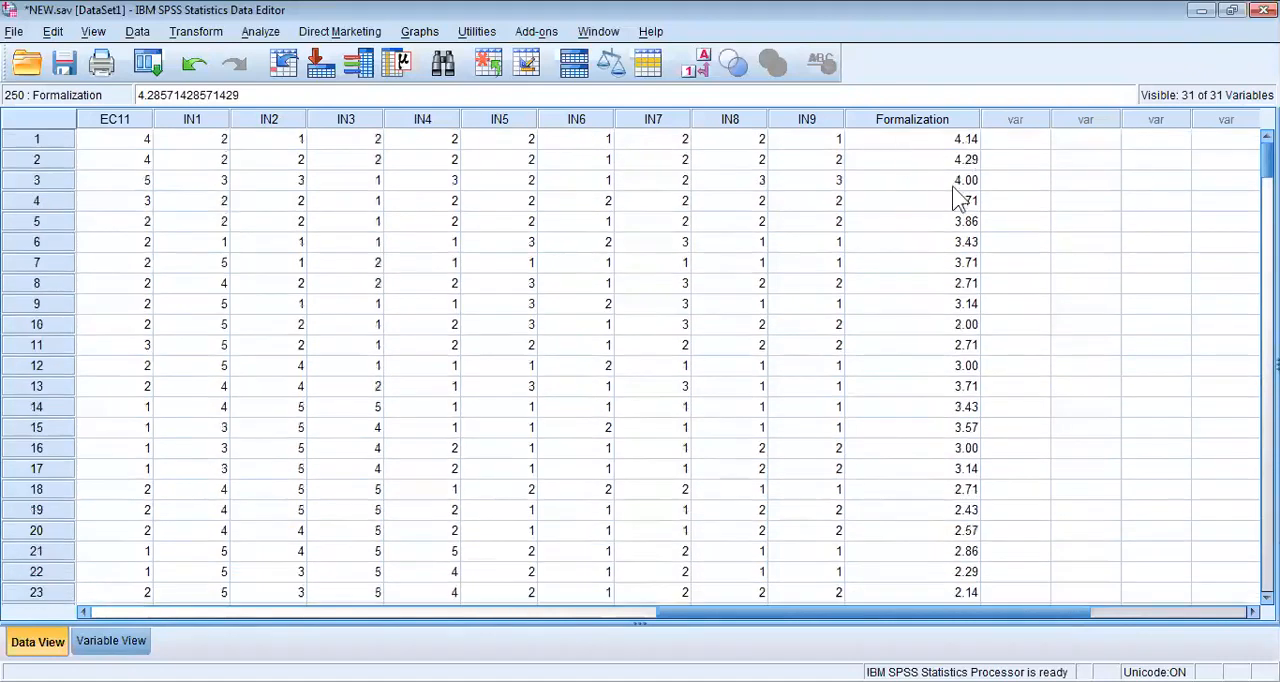
left_click(920, 122)
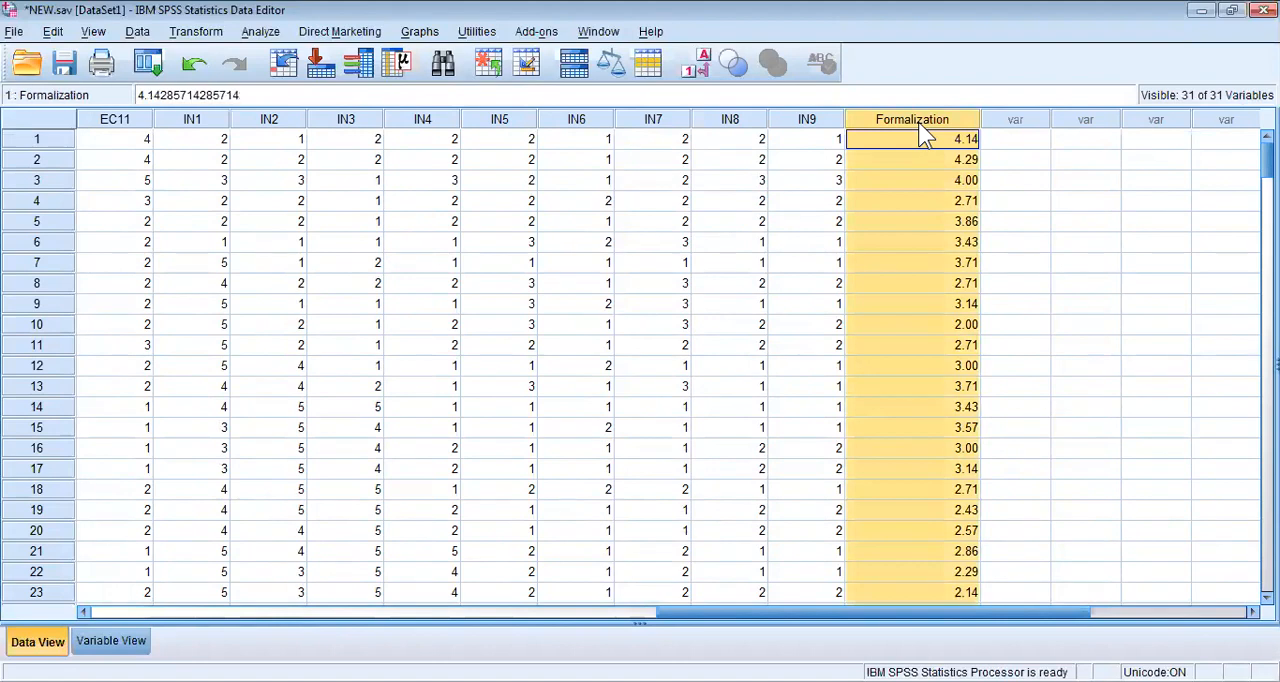
Reset the Compute Variable settings and name the target variable Formalization.
left_click(152, 71)
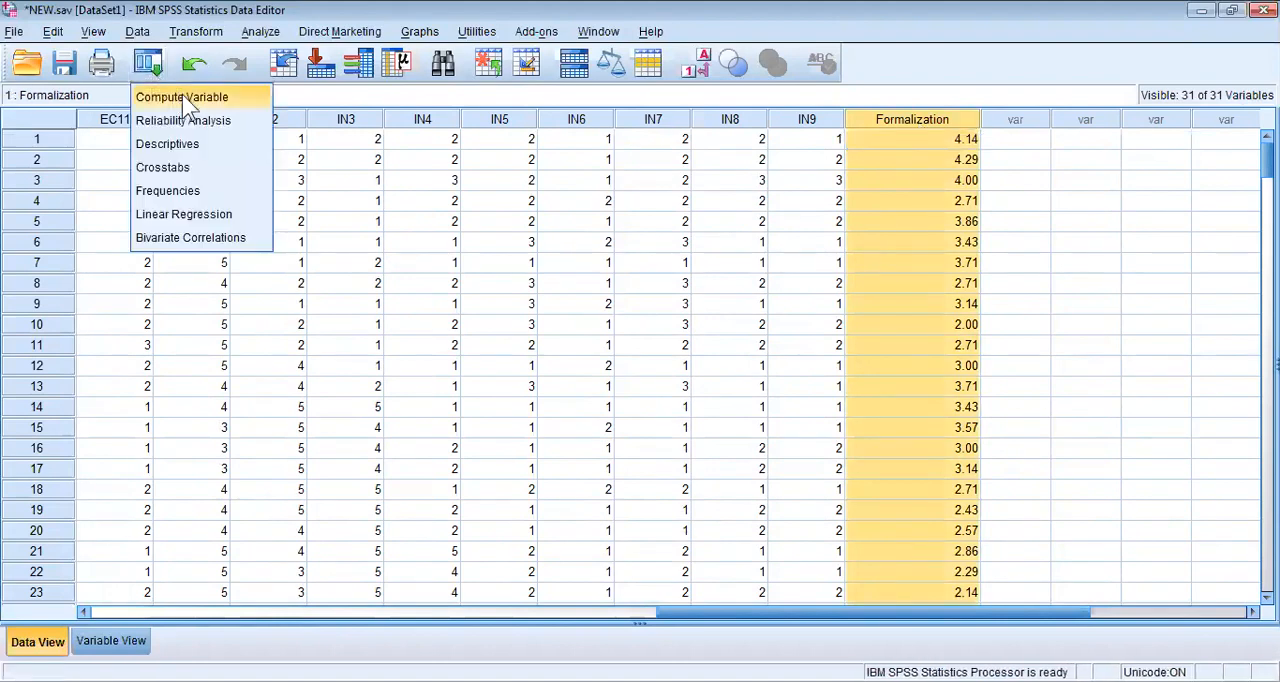
left_click(182, 96)
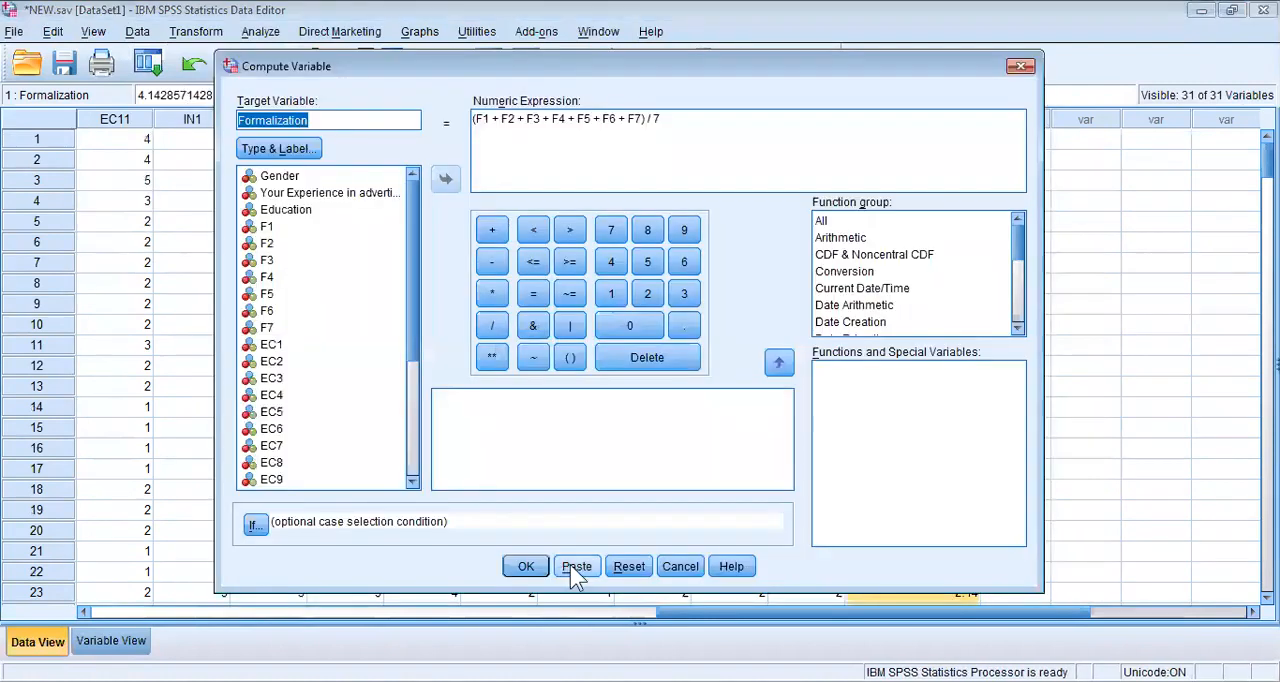
left_click(629, 567)
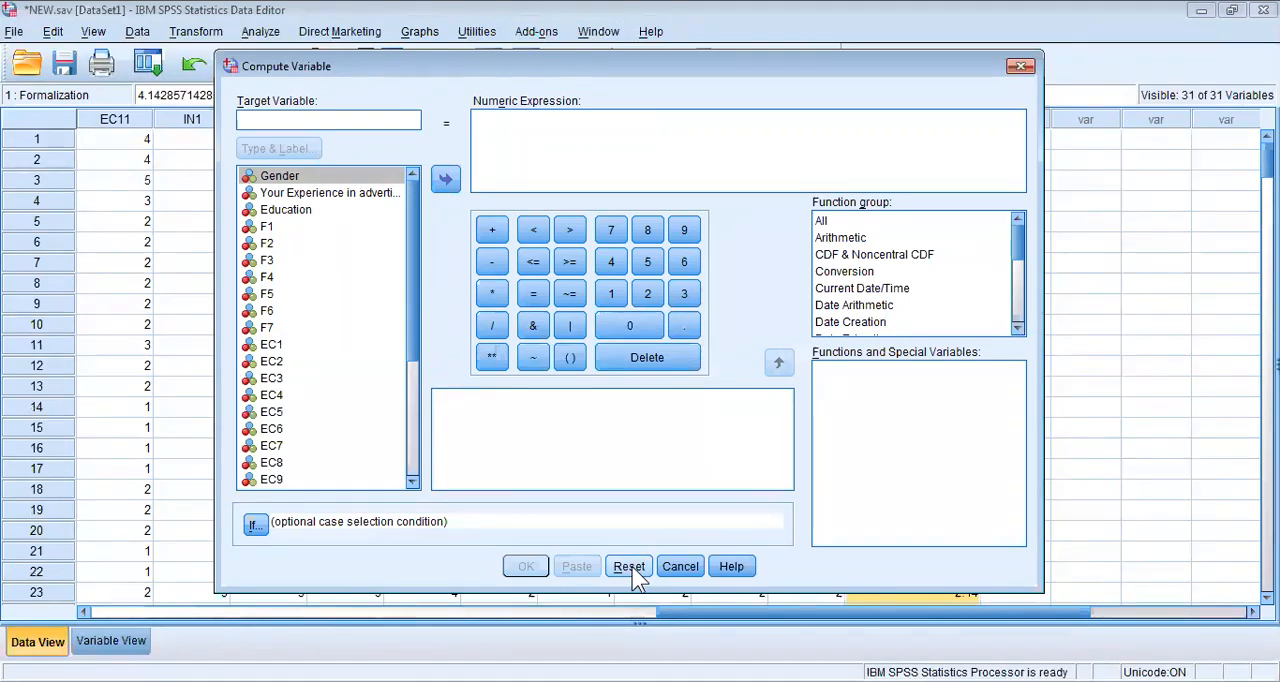
type("Formalization")
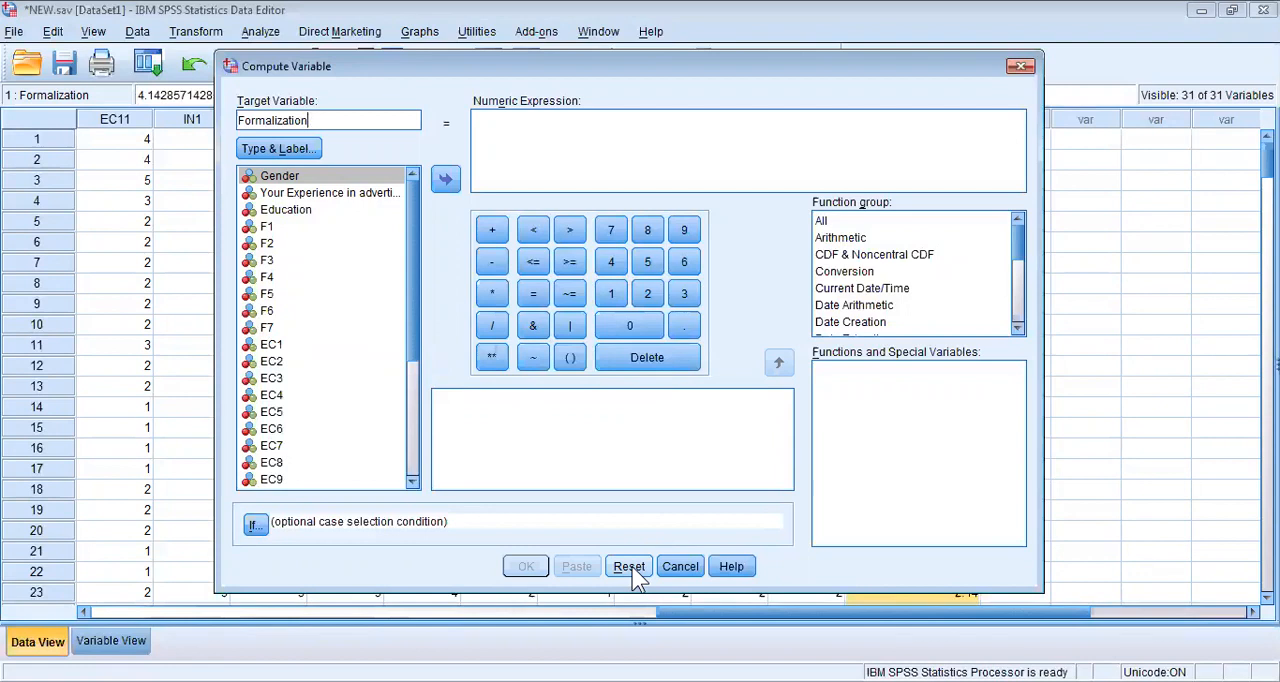
Insert the Mean function from the All function group into the numeric expression.
left_click(836, 222)
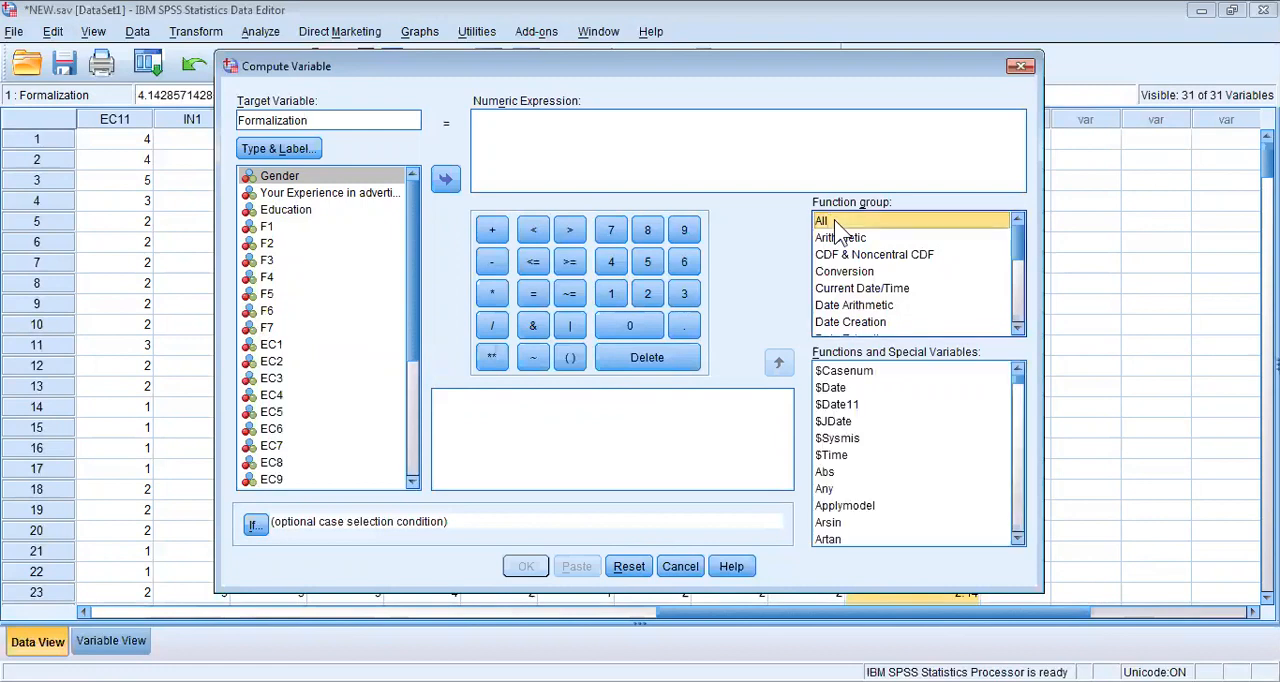
left_click(910, 405)
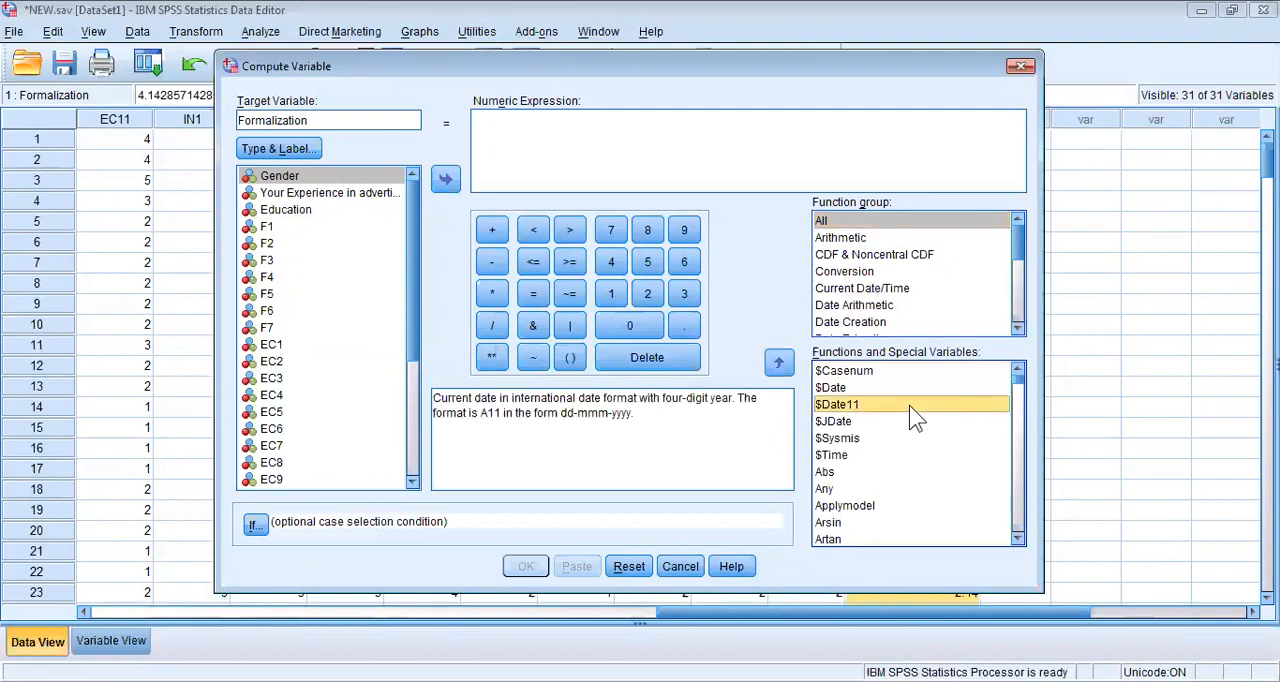
key("m")
key("e")
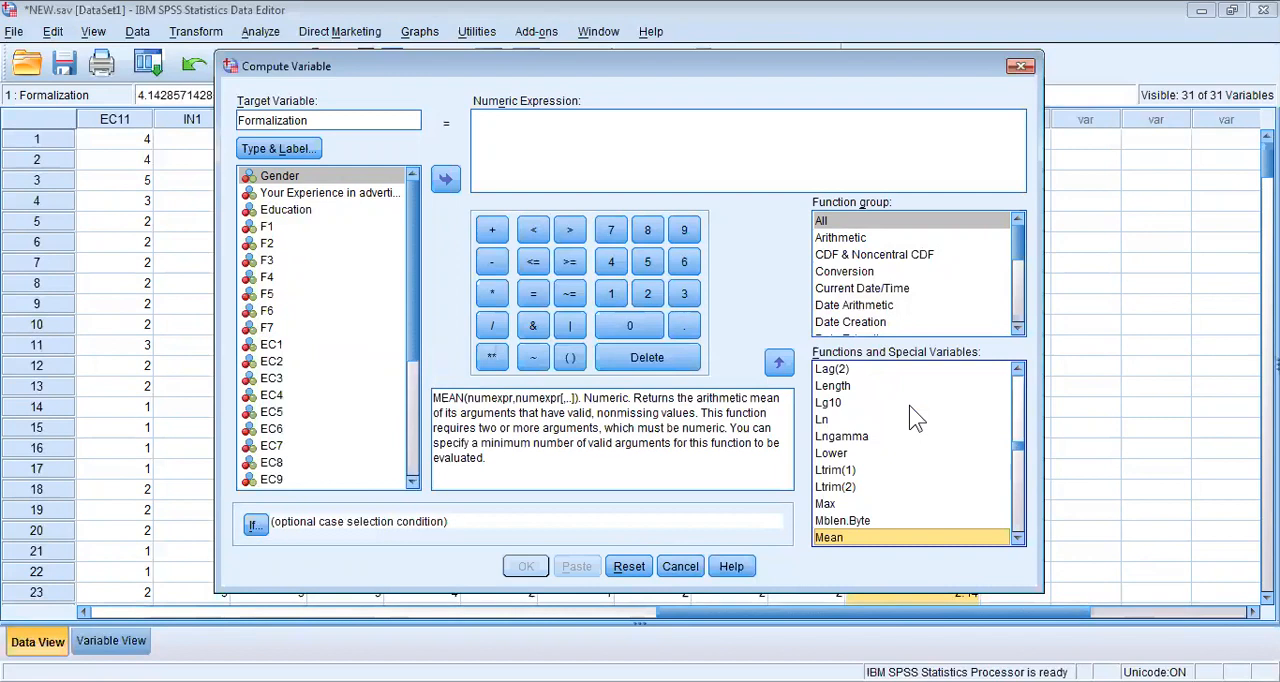
double_click(888, 537)
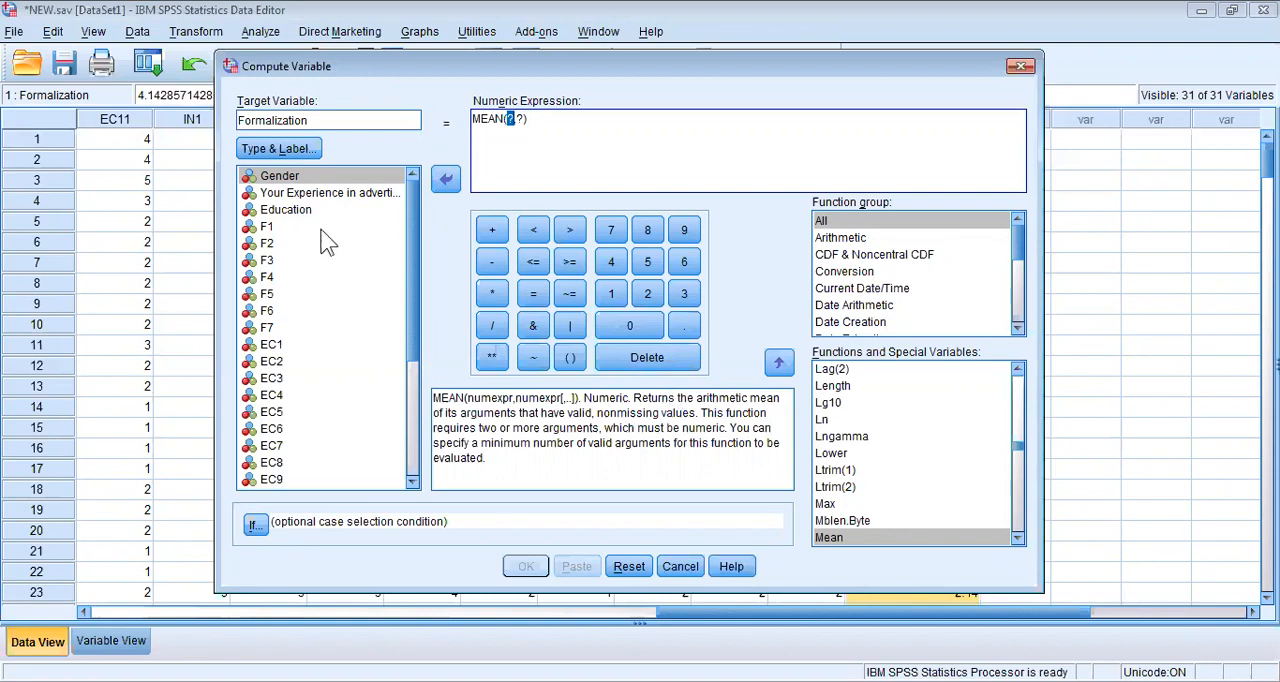
Enter F1, F2 and F3 as comma-separated arguments of the MEAN function.
double_click(280, 228)
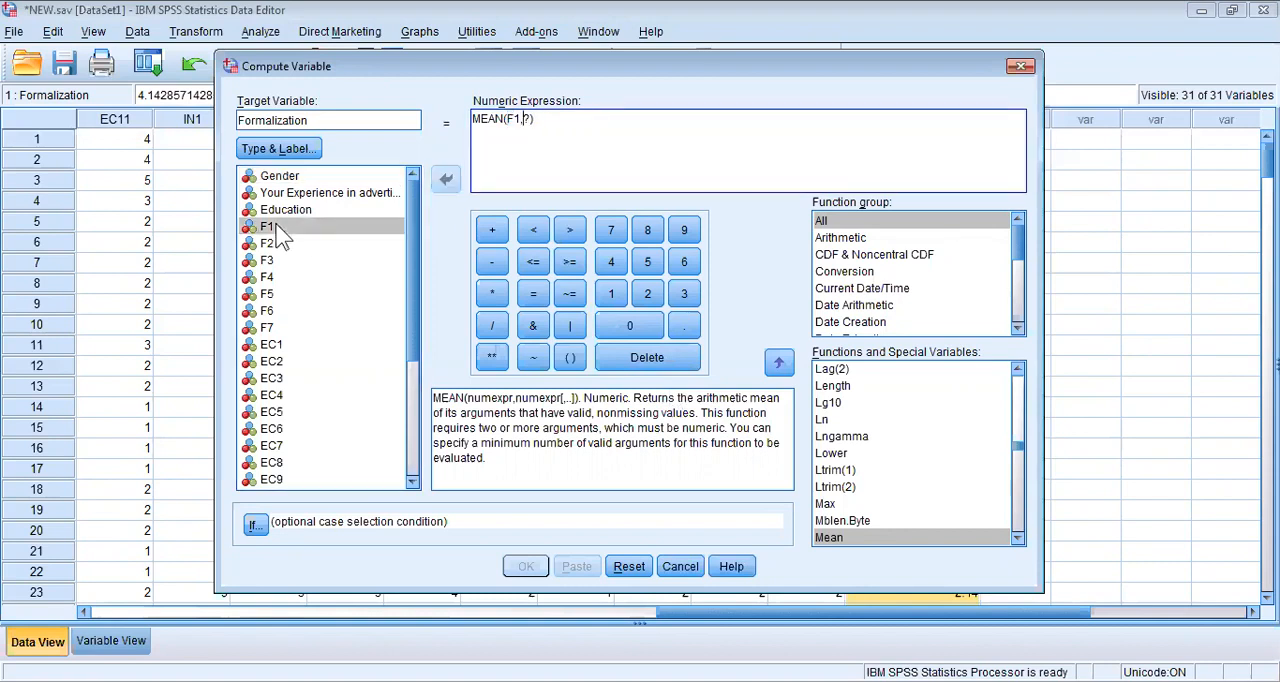
double_click(278, 245)
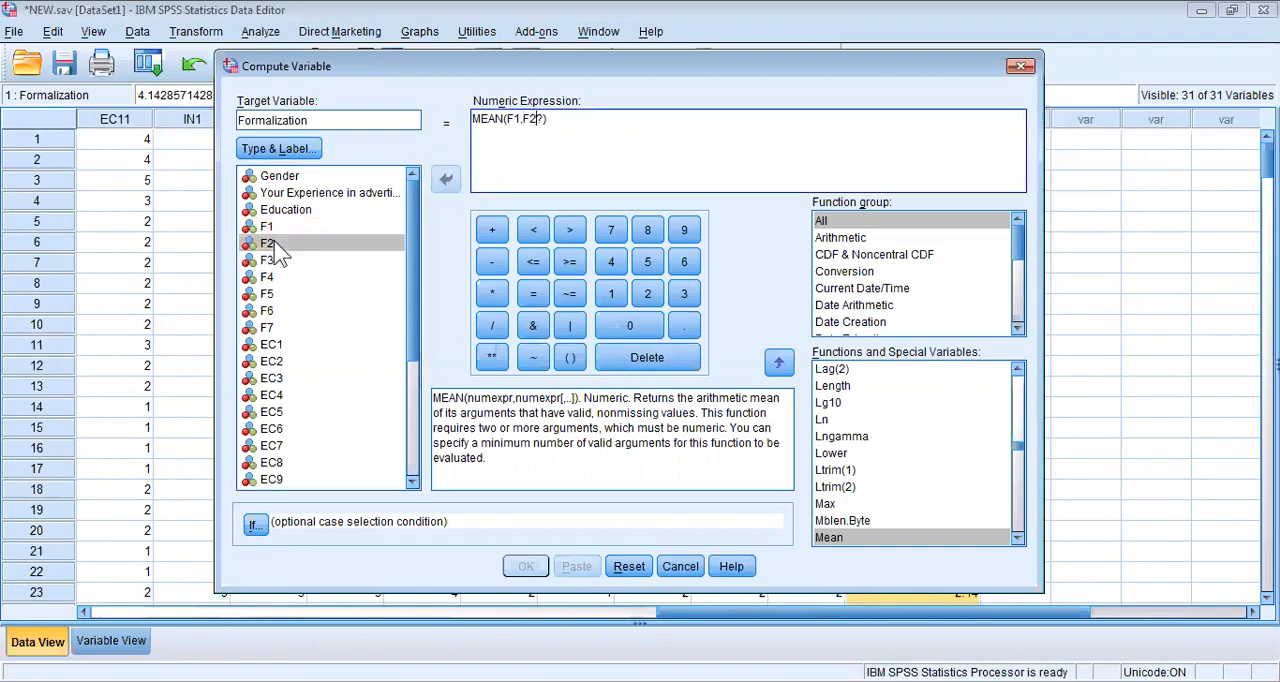
type(",")
double_click(278, 259)
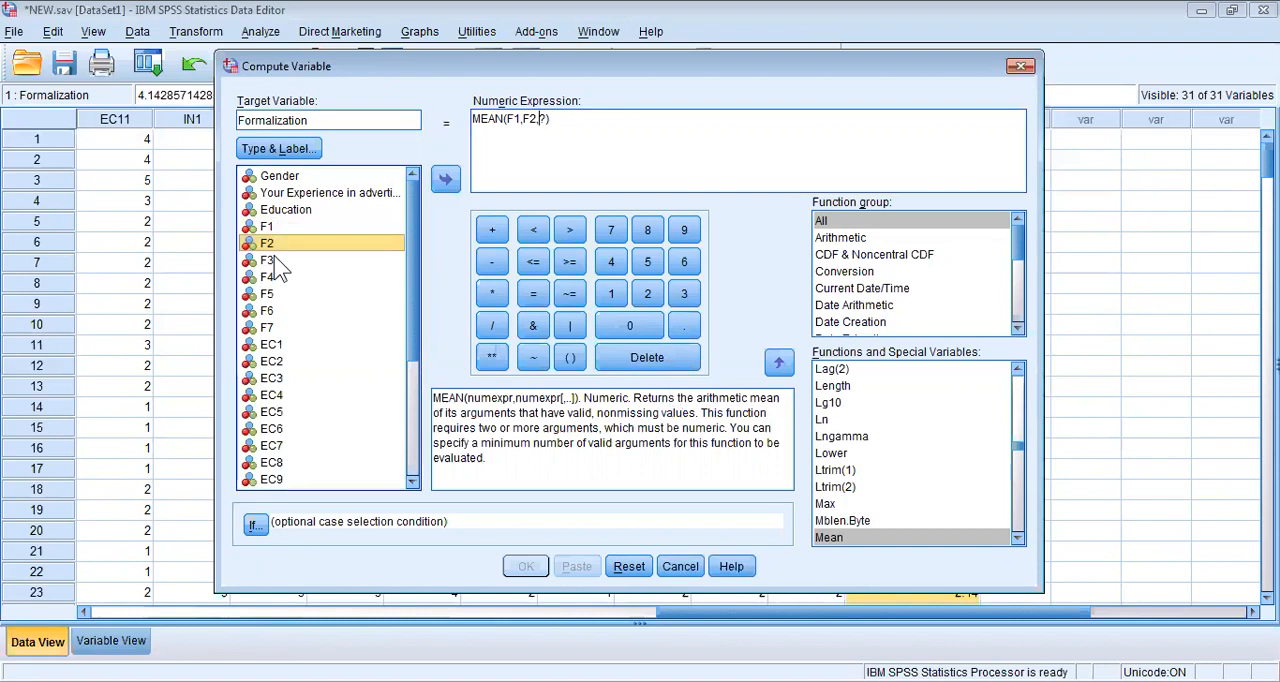
type(",")
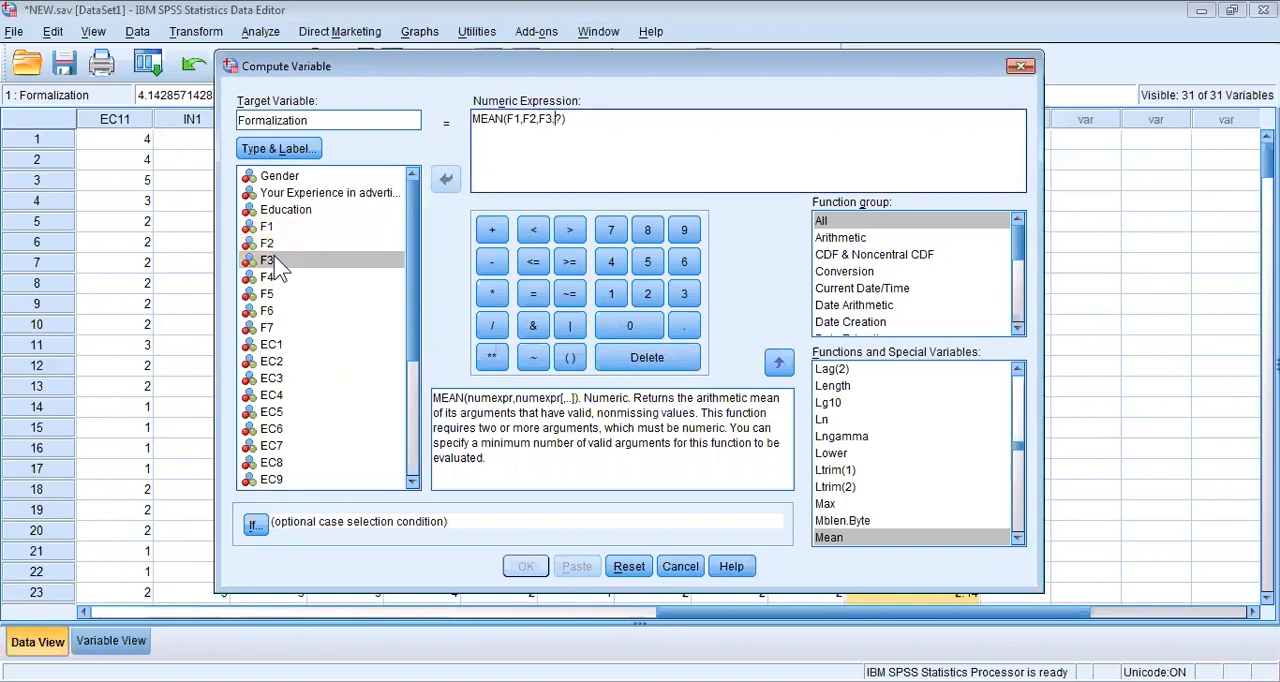
Add F4, F5, F6 and F7 to the MEAN arguments and remove the leftover question-mark placeholder.
double_click(276, 279)
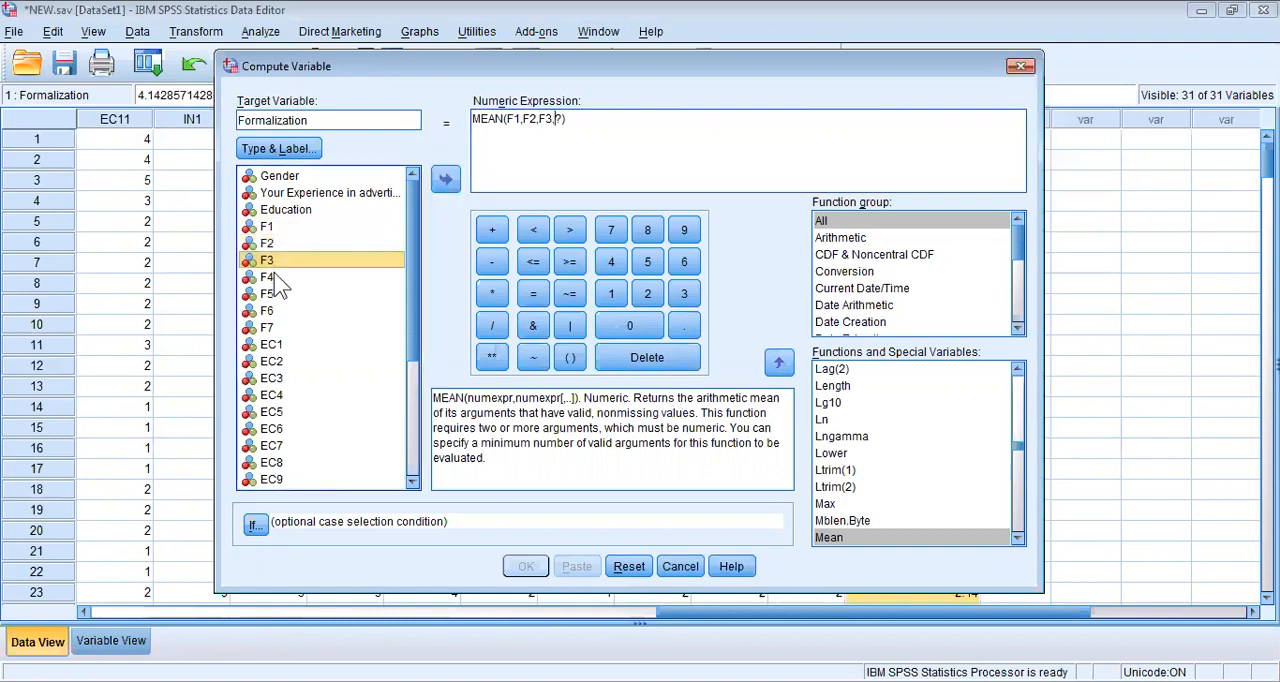
type(",")
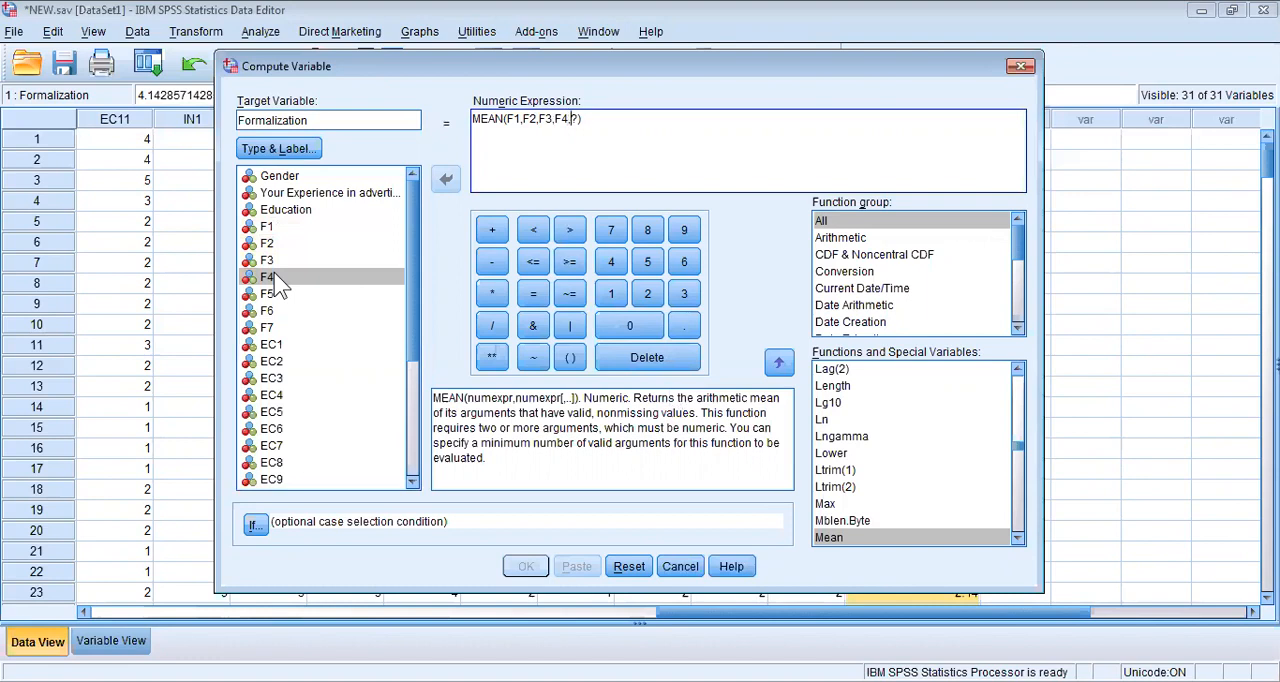
double_click(272, 293)
type(",")
double_click(268, 311)
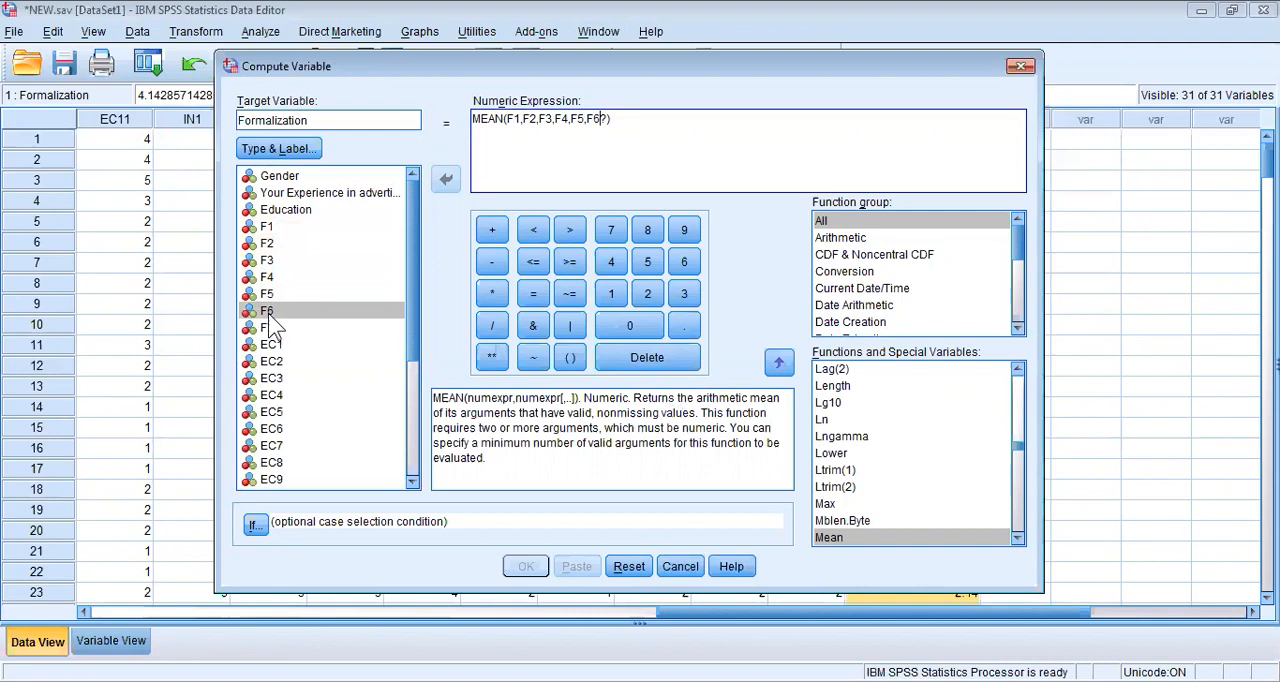
type(",")
double_click(272, 328)
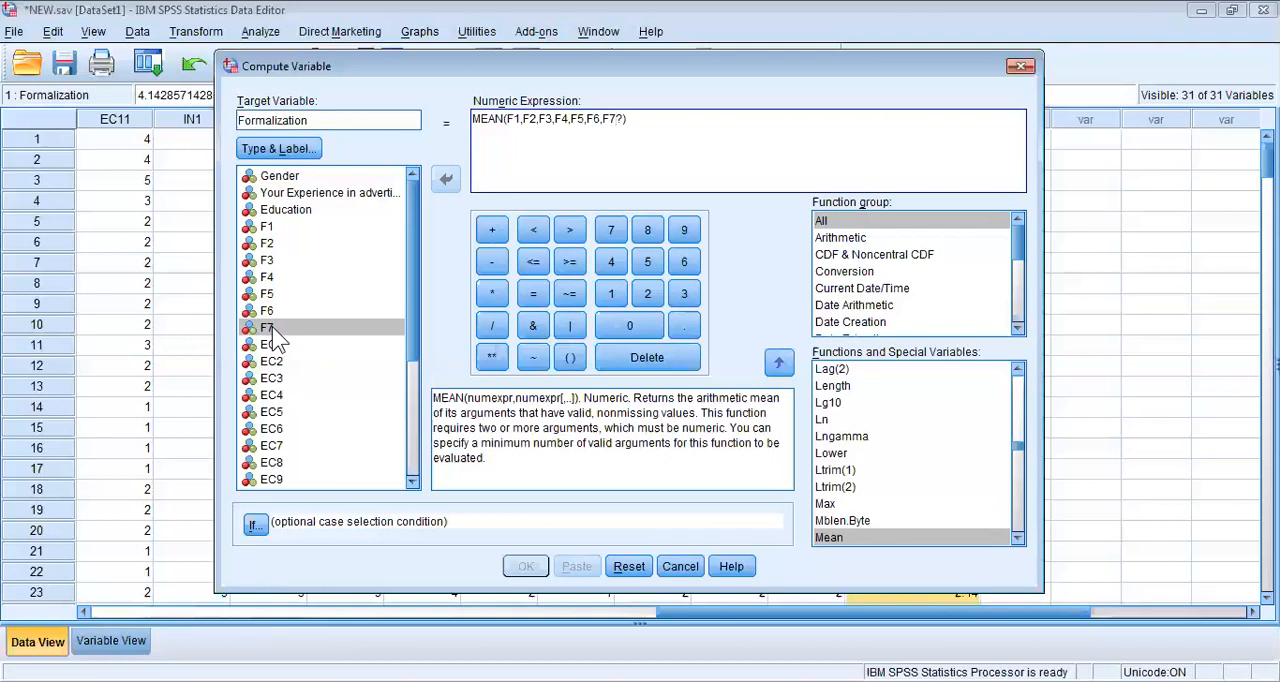
key("Delete")
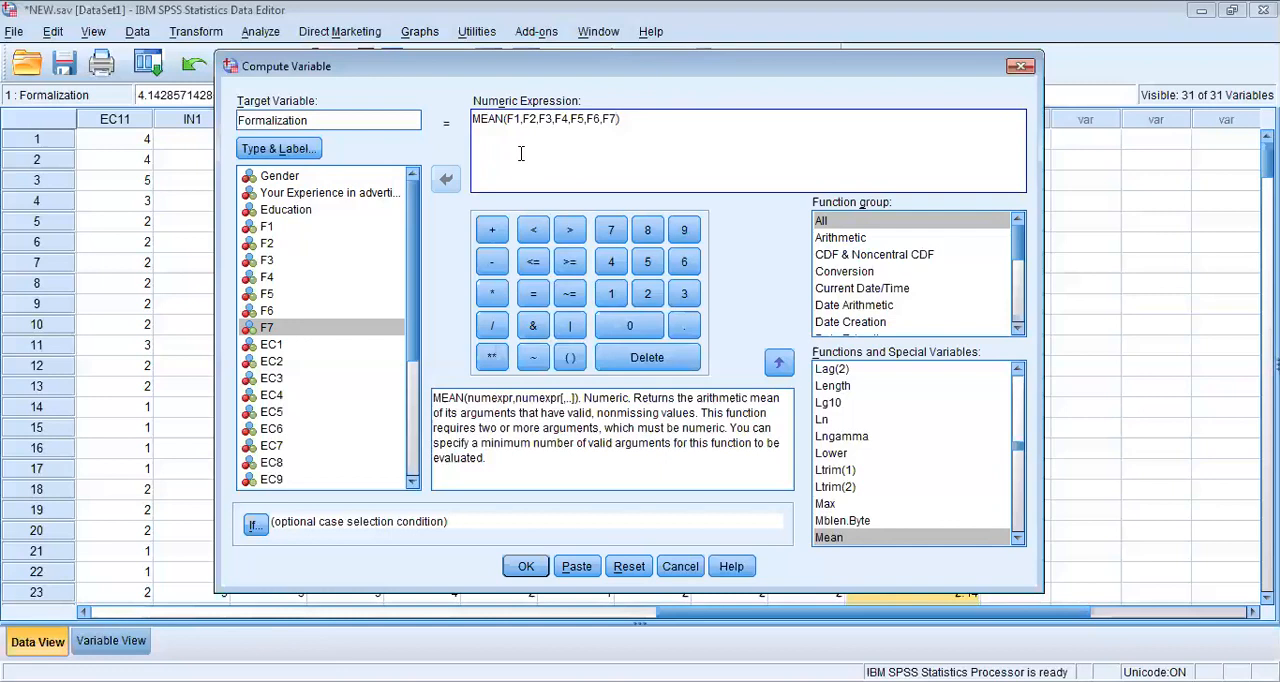
Run the mean computation with the target variable renamed to Formalization2 and display the variable definitions.
left_click(356, 120)
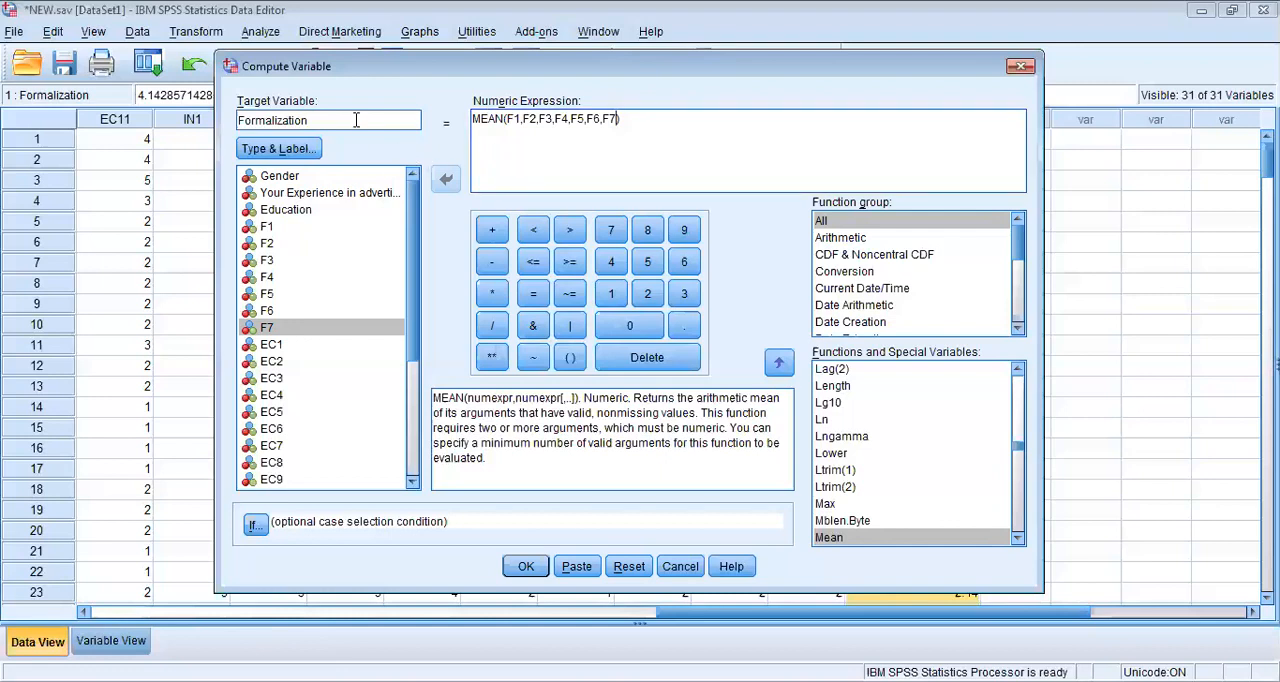
type("1")
key("BackSpace")
type("2")
left_click(526, 568)
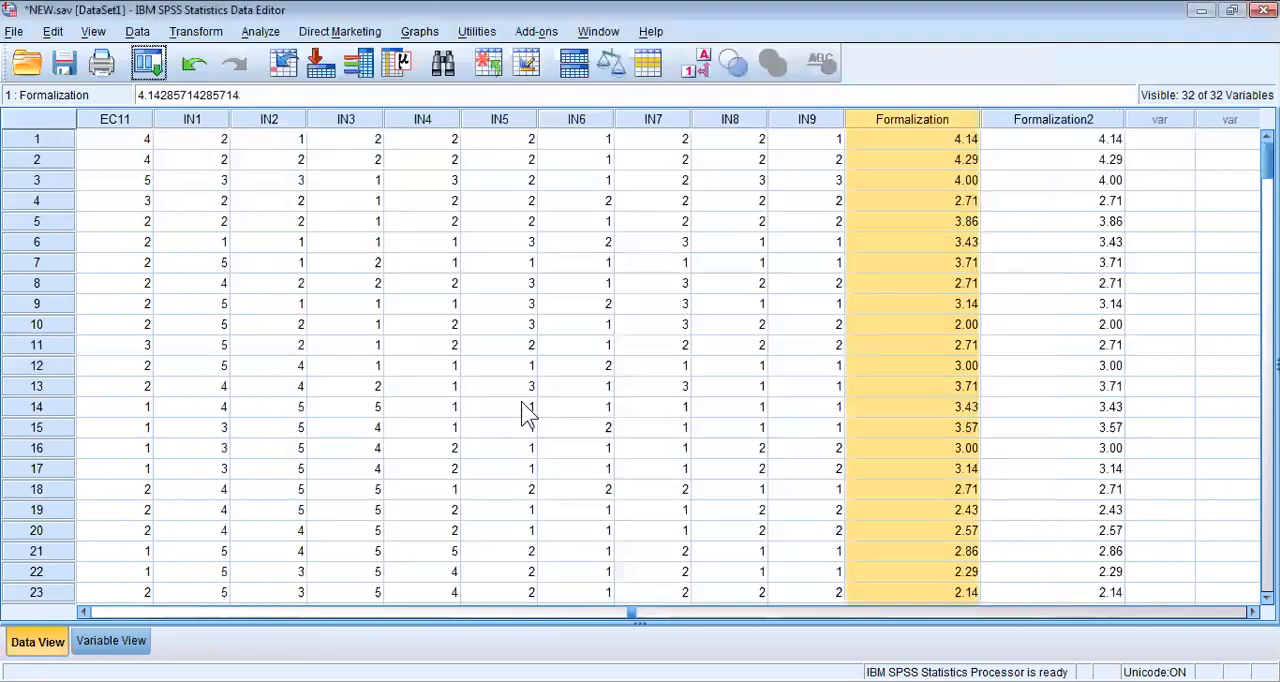
left_click(118, 641)
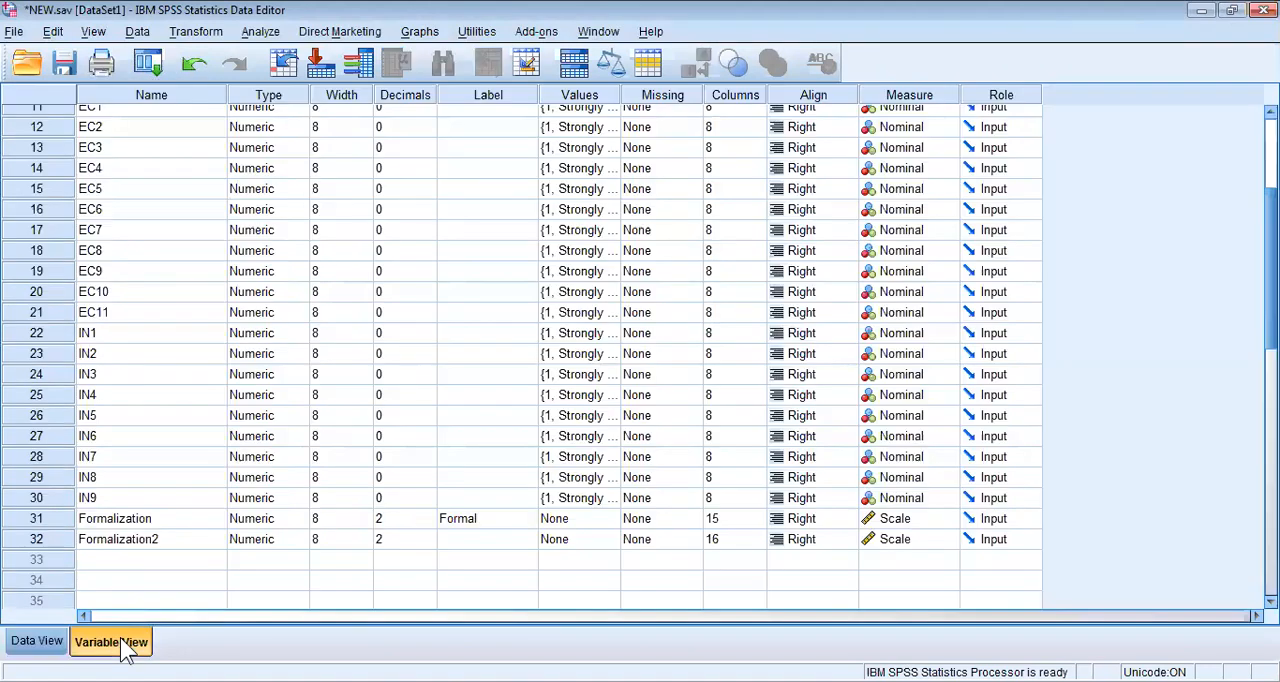
Compare the Formalization2 values with the Formalization values row by row in the data.
left_click(116, 536)
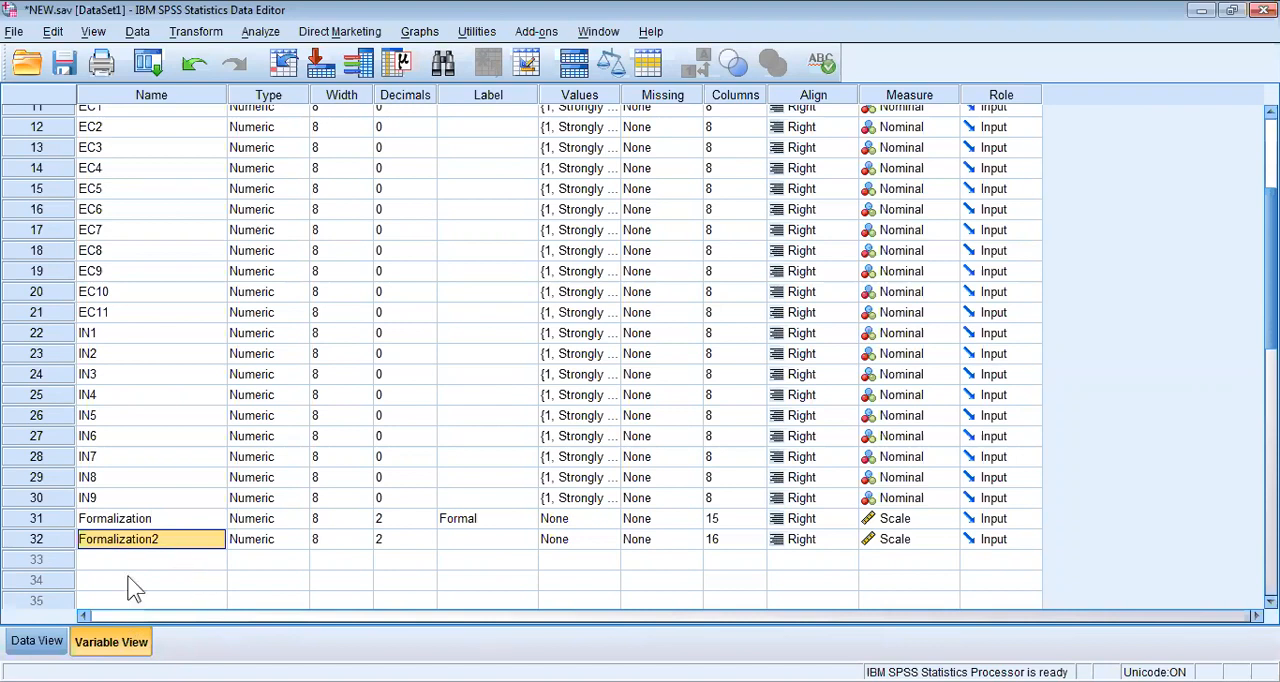
left_click(30, 643)
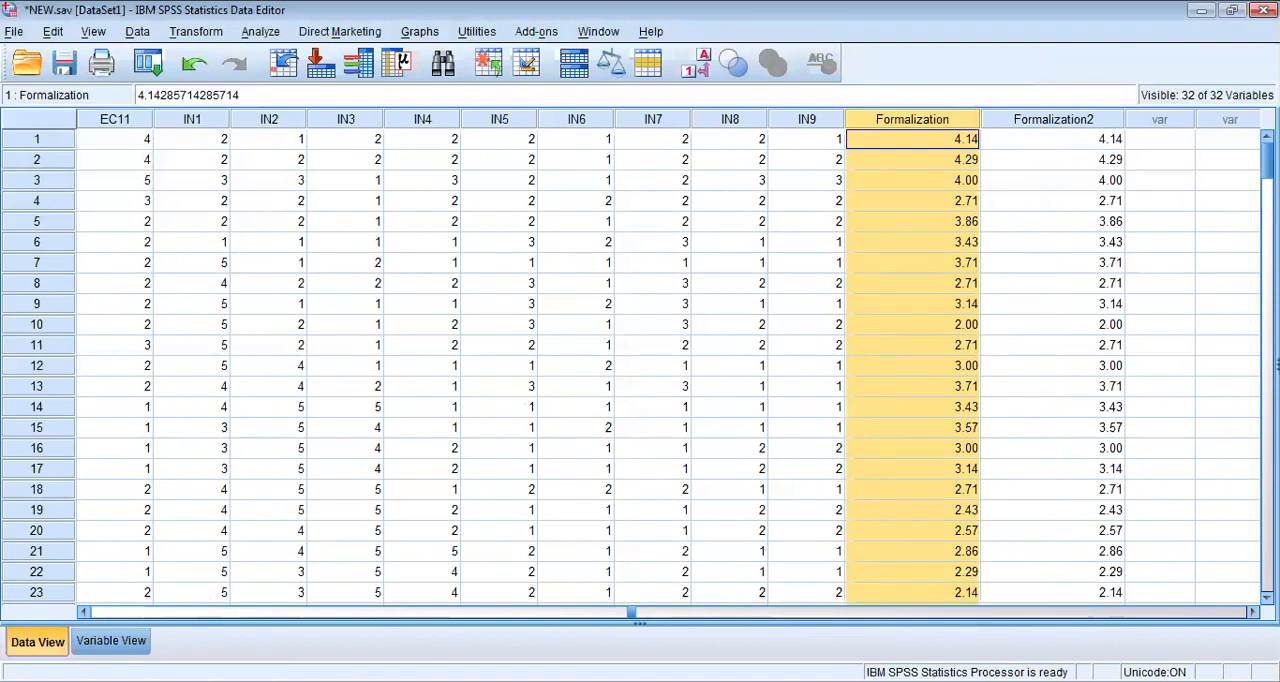
left_click(1076, 140)
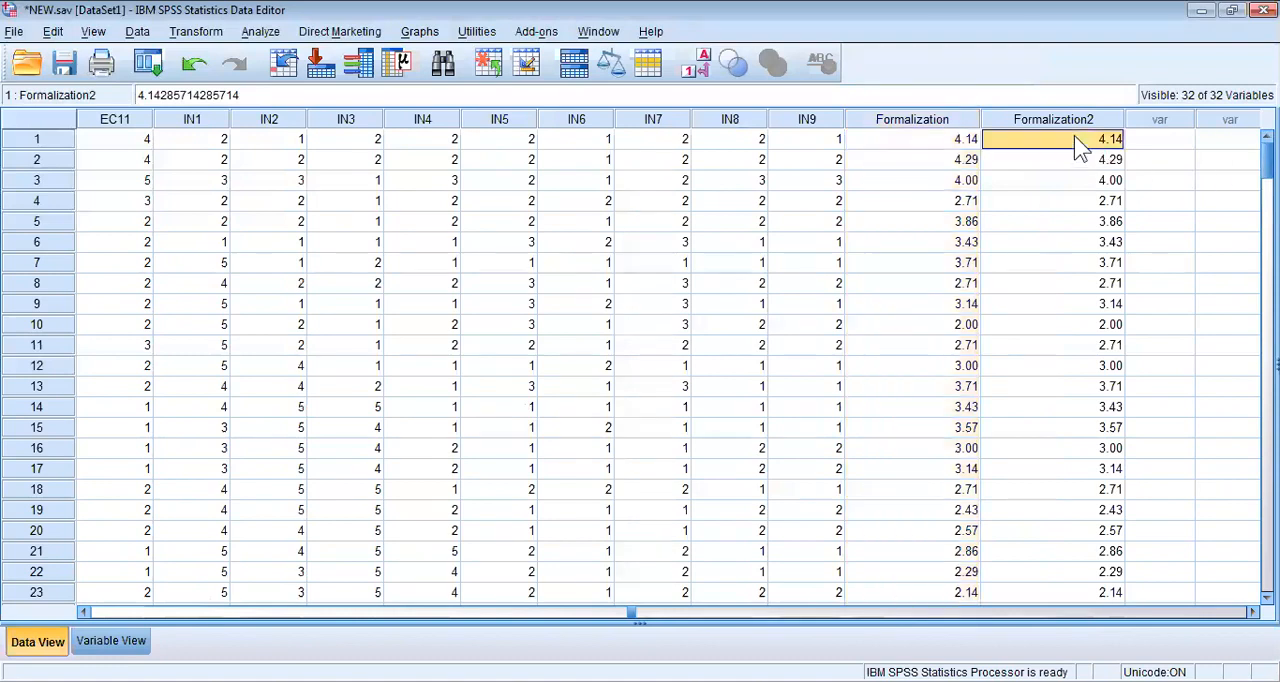
key("Down")
key("Down")
key("Down")
key("Down")
key("Down")
key("Down")
key("Down")
key("Down")
key("Down")
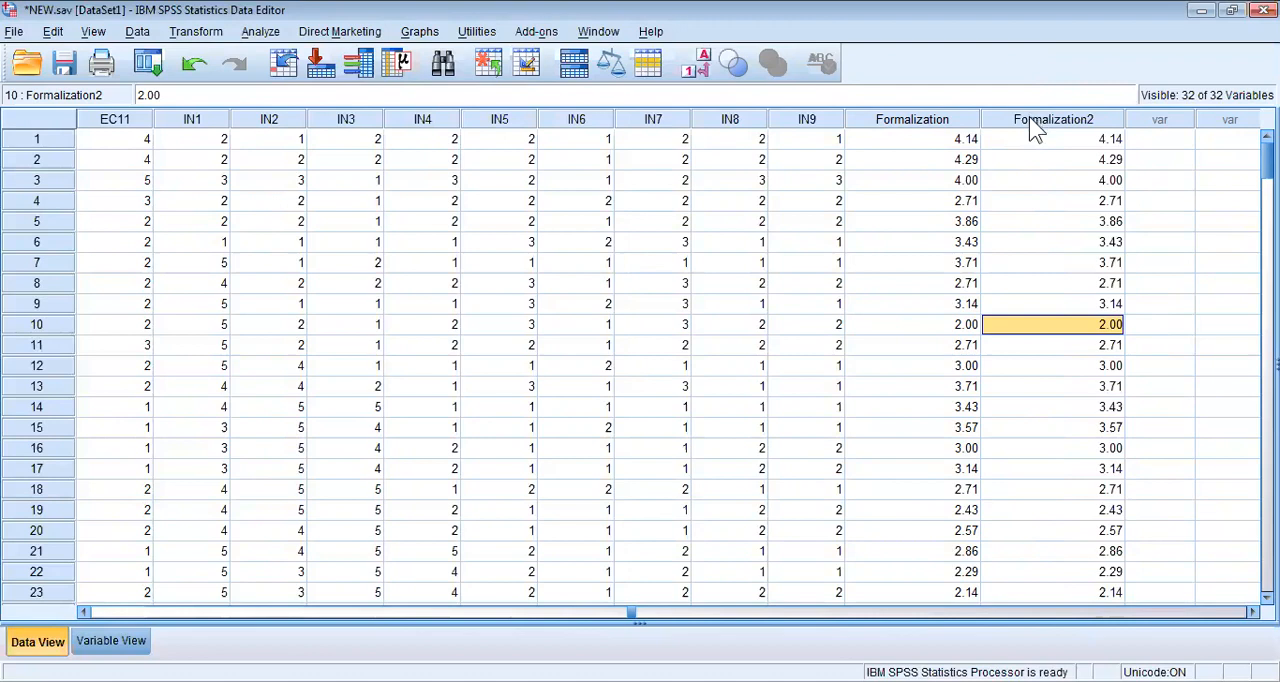
Delete the Formalization2 variable from the variable definitions.
left_click(111, 640)
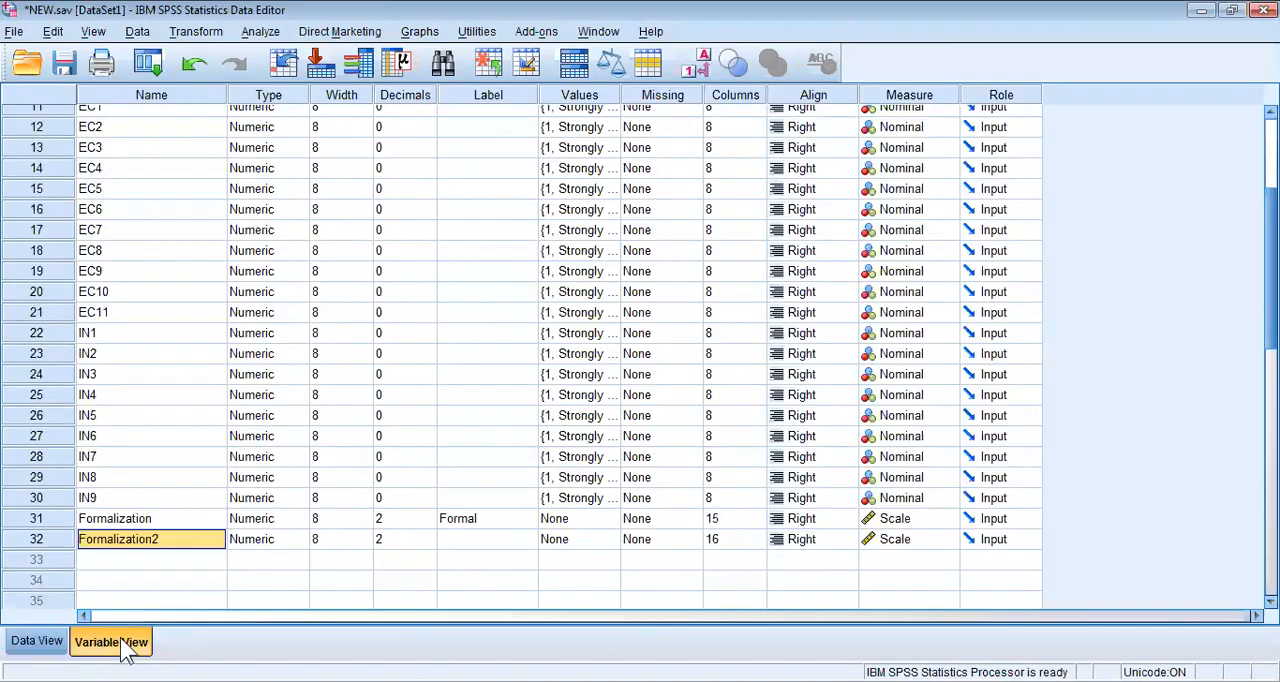
left_click(49, 539)
right_click(49, 536)
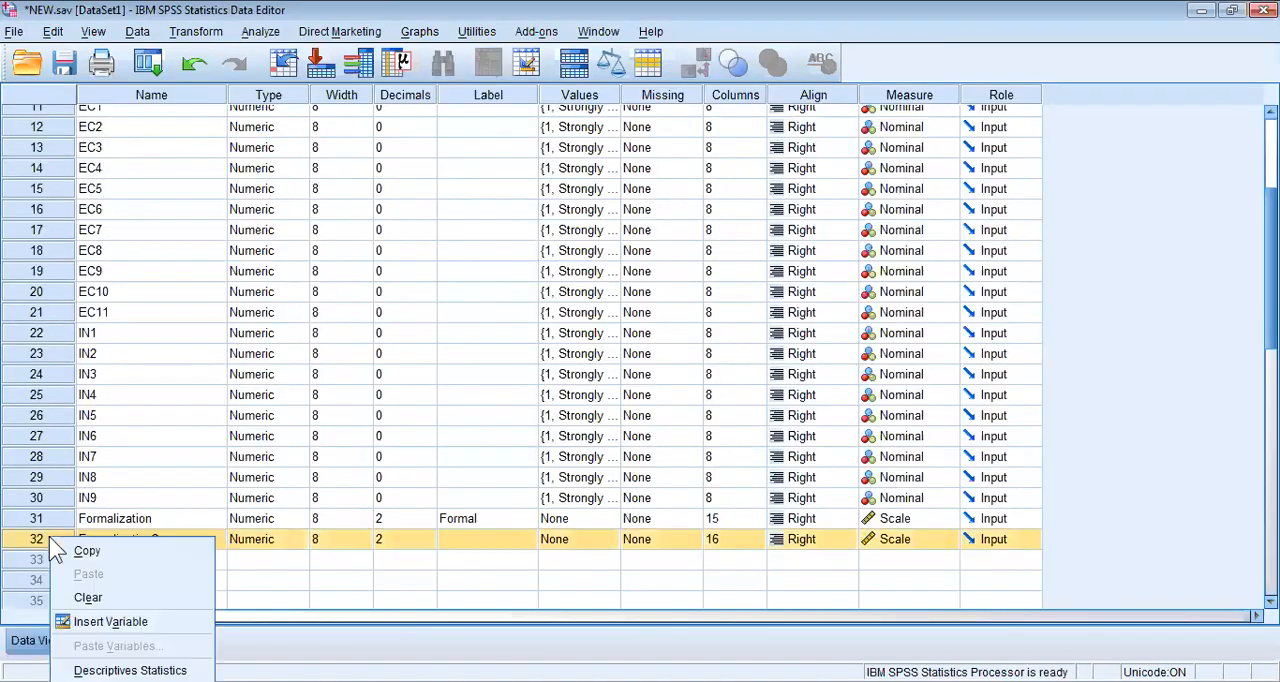
left_click(99, 597)
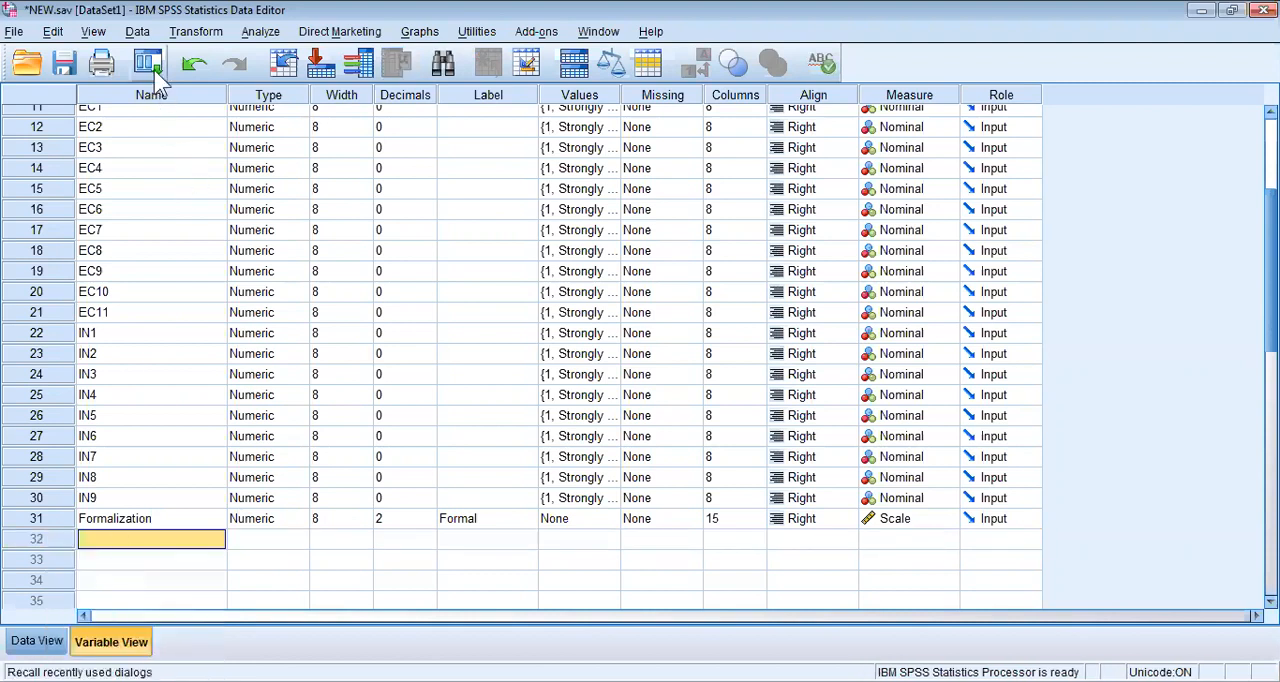
Reopen the Compute Variable dialog and reset it to clear the previous target and mean expression.
left_click(264, 34)
mouse_move(214, 32)
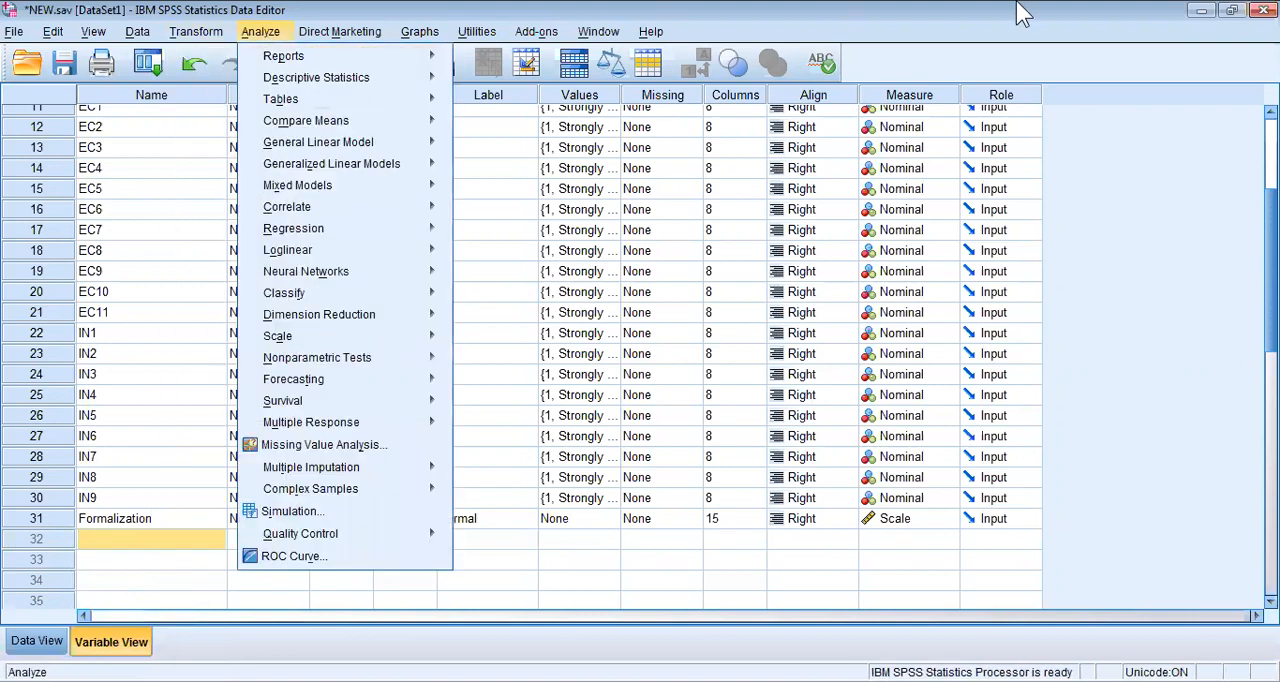
left_click(1017, 3)
left_click(154, 69)
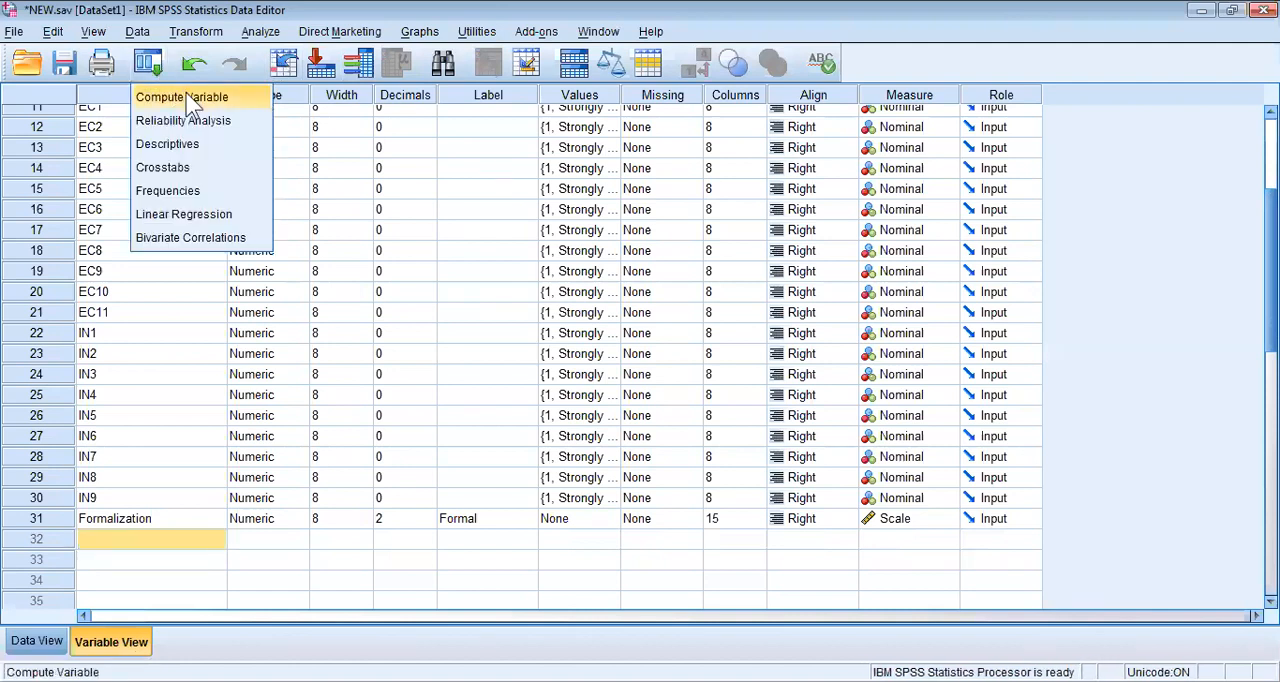
left_click(186, 96)
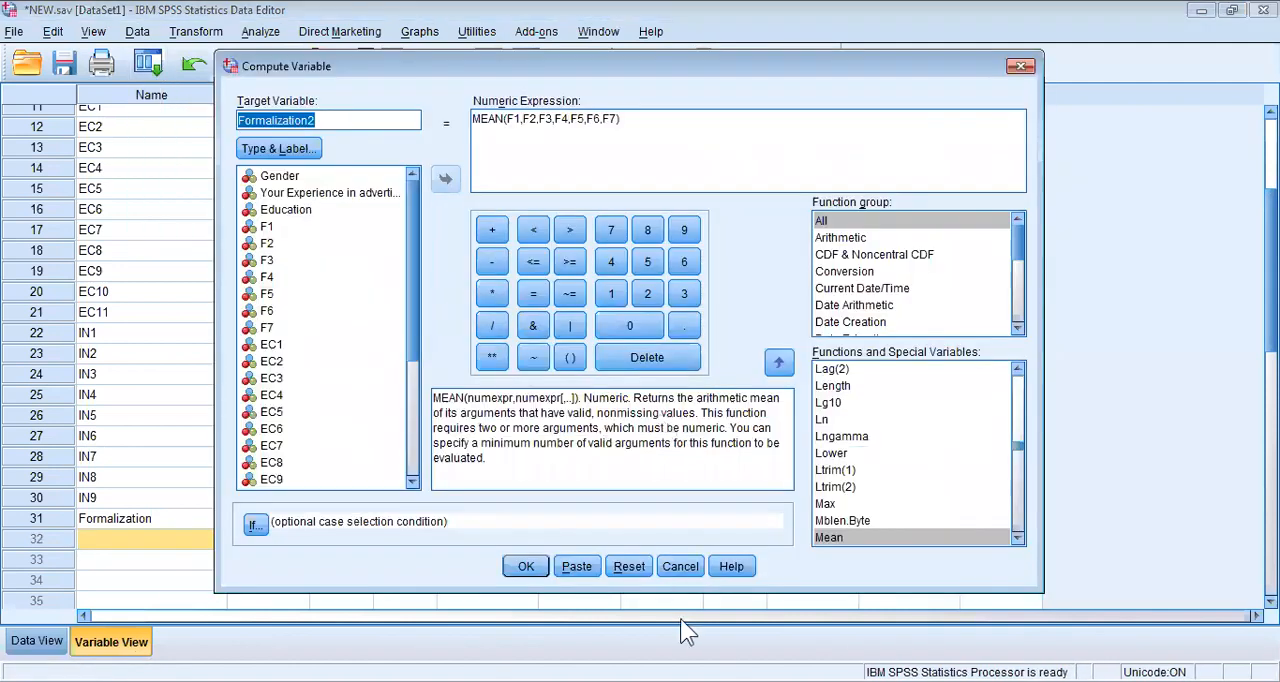
left_click(628, 566)
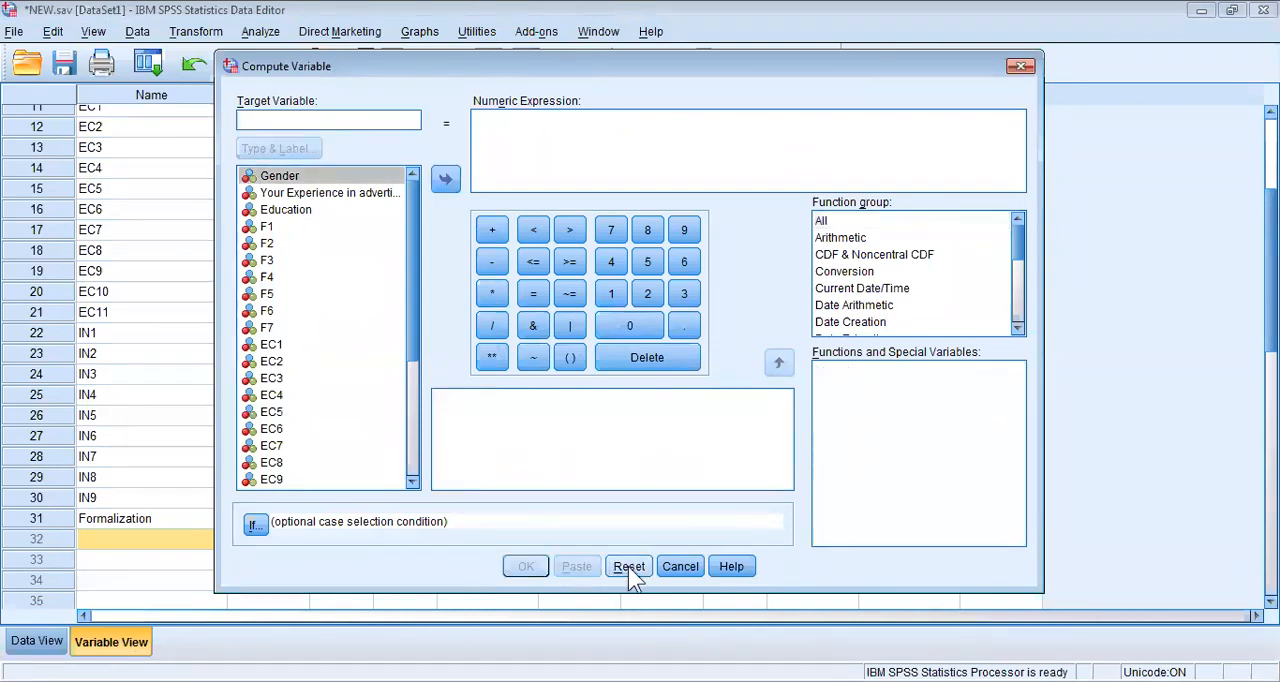
Start the numeric expression with parentheses and add EC1, EC2 and EC3 inside them, each followed by a plus sign.
left_click(568, 358)
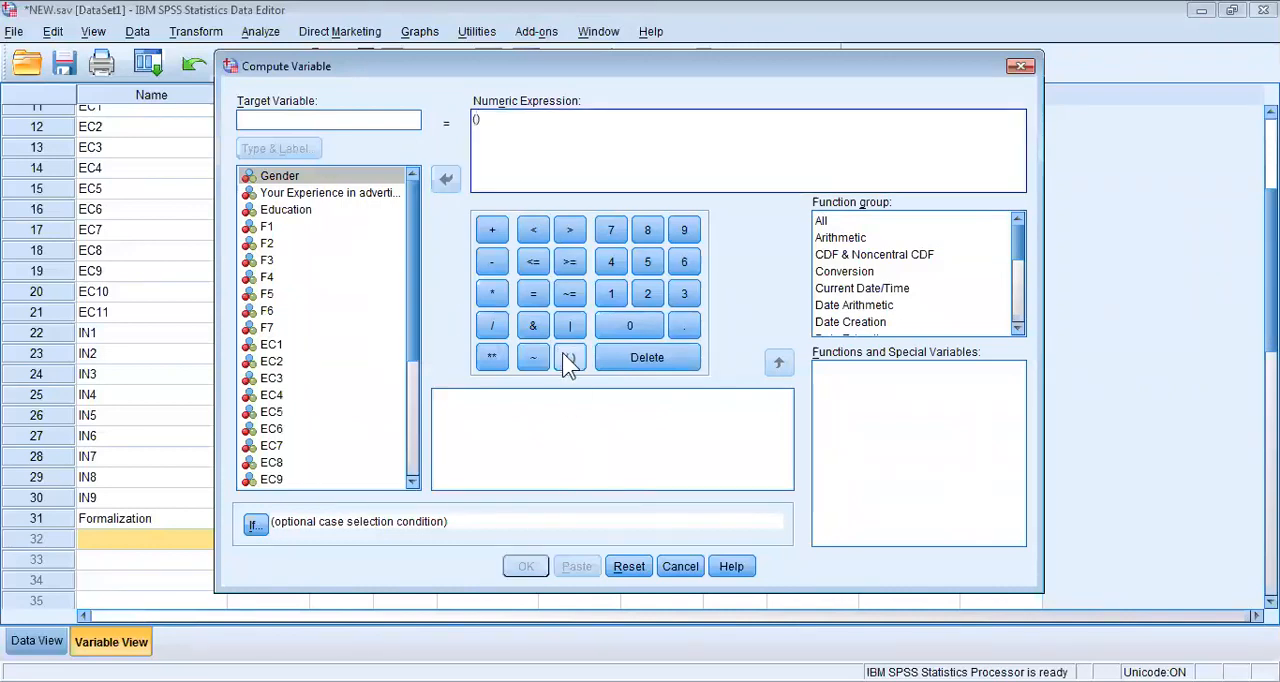
double_click(270, 344)
left_click(491, 238)
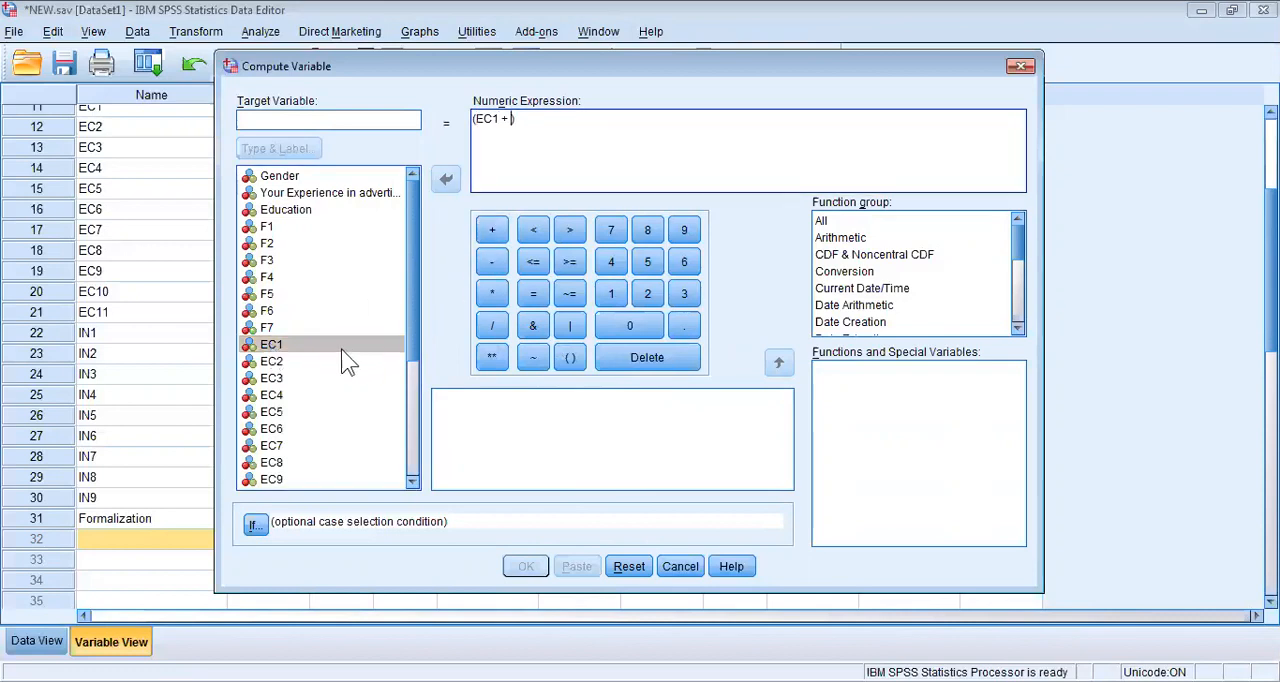
double_click(298, 361)
left_click(497, 240)
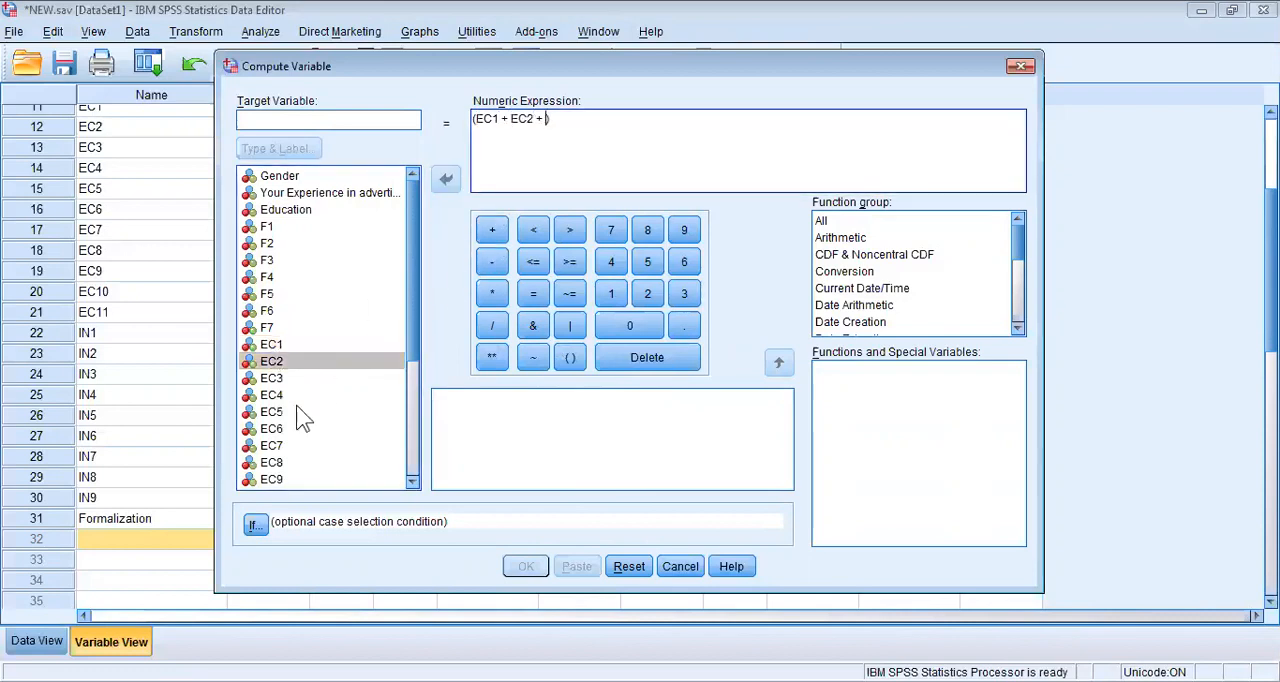
double_click(272, 378)
left_click(491, 233)
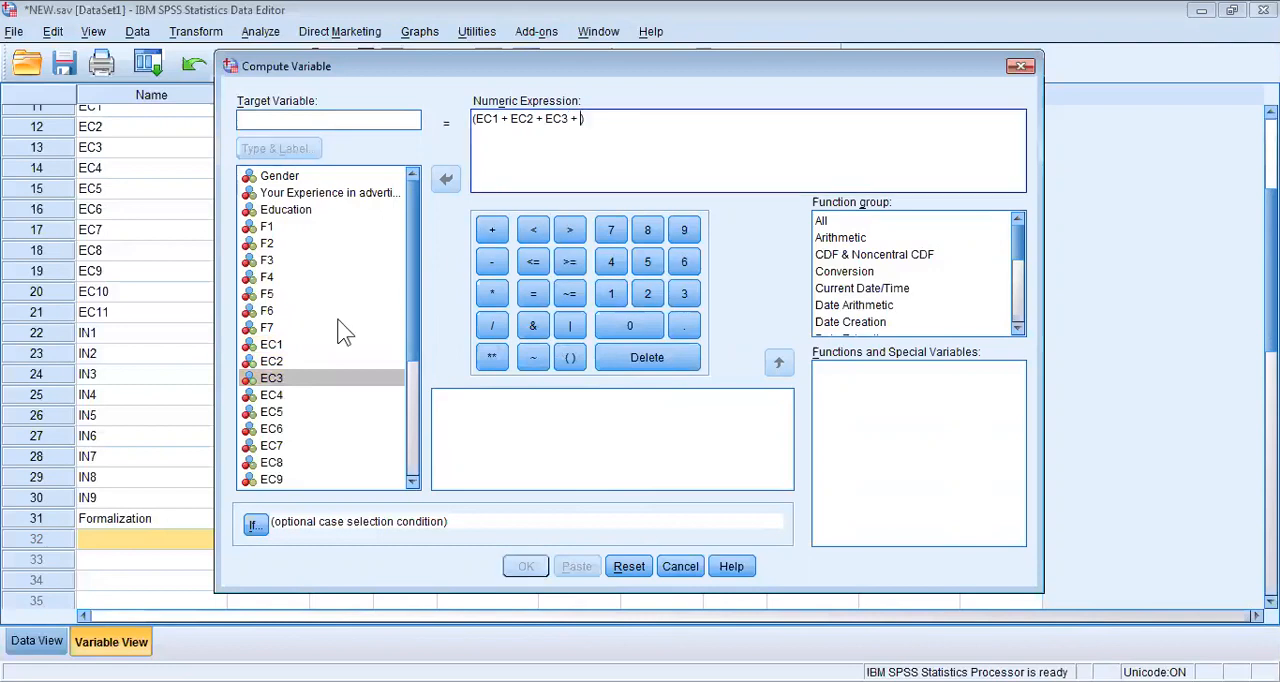
Add EC4, EC5 and EC6 to the sum in the parentheses, each followed by a plus sign.
double_click(273, 396)
left_click(497, 226)
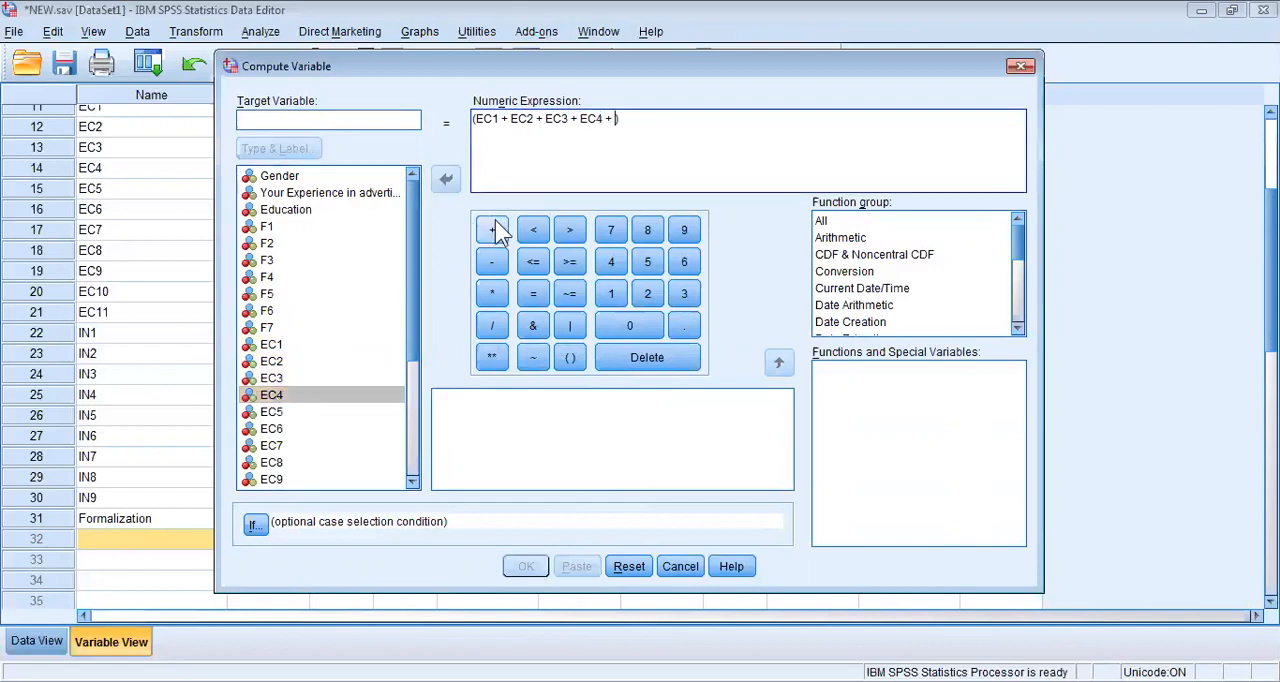
double_click(281, 411)
left_click(491, 230)
double_click(310, 430)
left_click(500, 228)
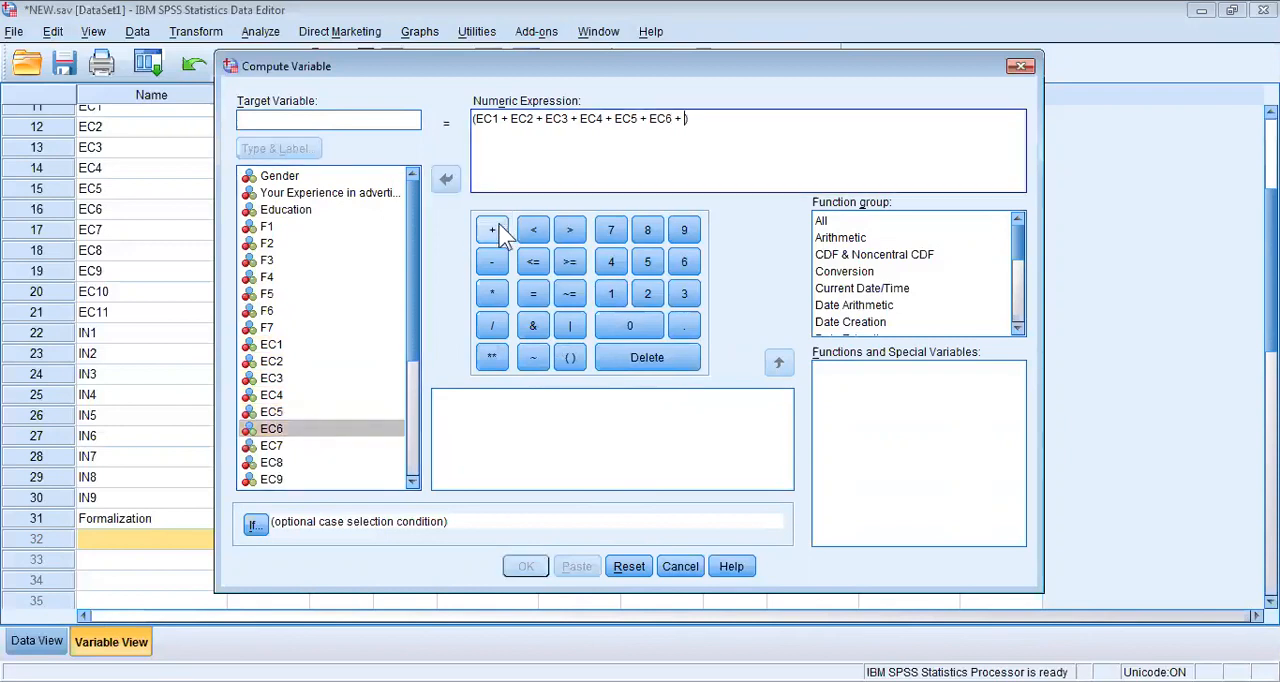
Extend the sum with EC7, EC8 and EC9, each followed by a plus sign.
double_click(296, 445)
left_click_drag(409, 345, 408, 408)
left_click(495, 232)
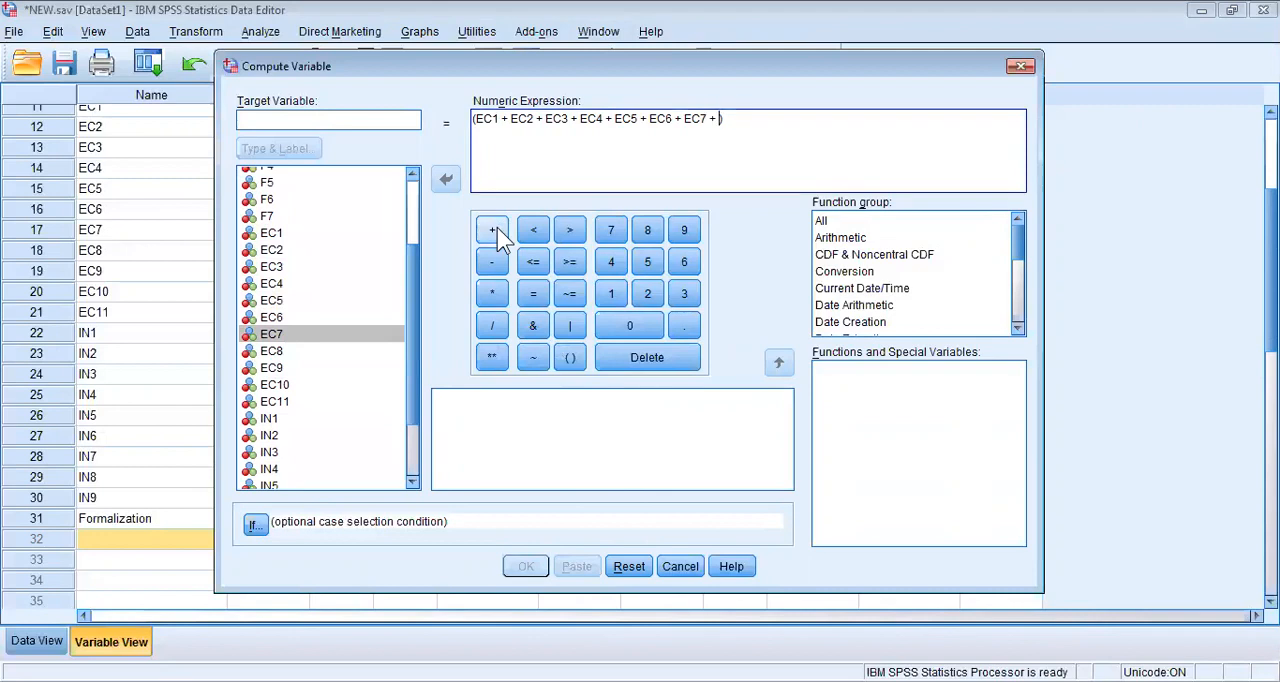
double_click(277, 354)
left_click(491, 232)
double_click(300, 368)
left_click(491, 236)
Complete the sum with EC10 and EC11 and divide the parenthesised total by 11.
double_click(300, 384)
left_click(493, 231)
double_click(305, 403)
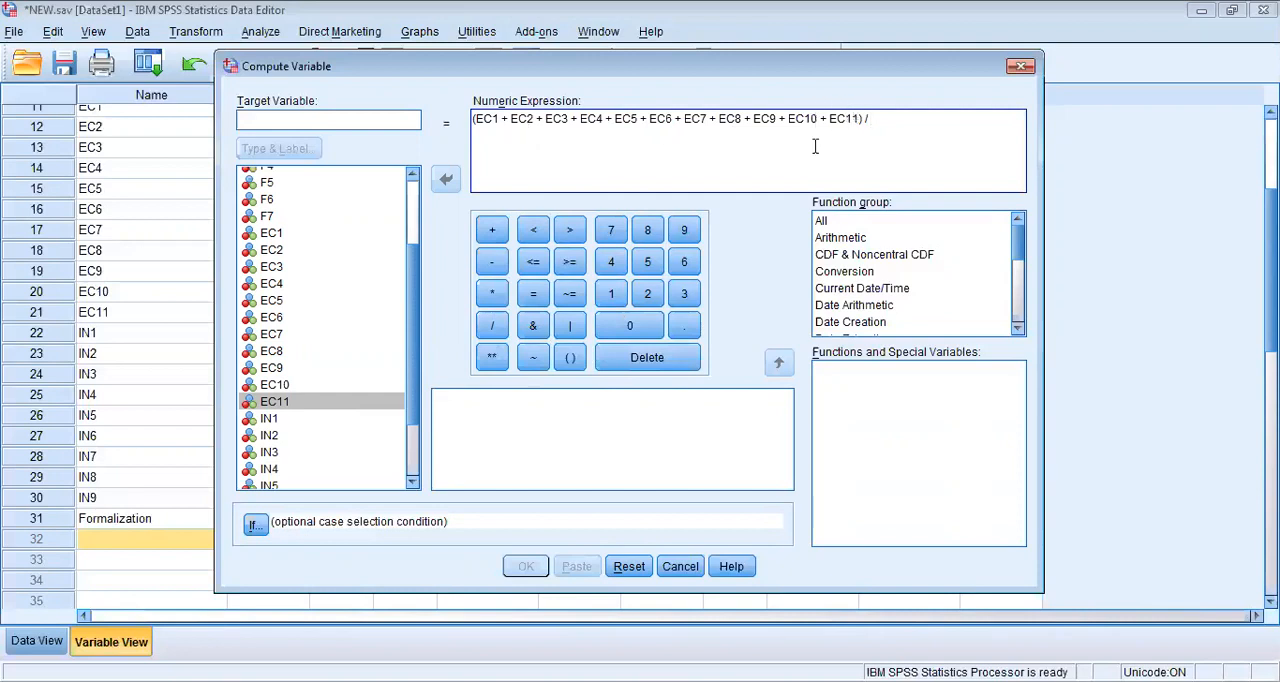
left_click(609, 294)
left_click(609, 294)
Name the target variable Employee Creativity and try to run the computation.
left_click(378, 116)
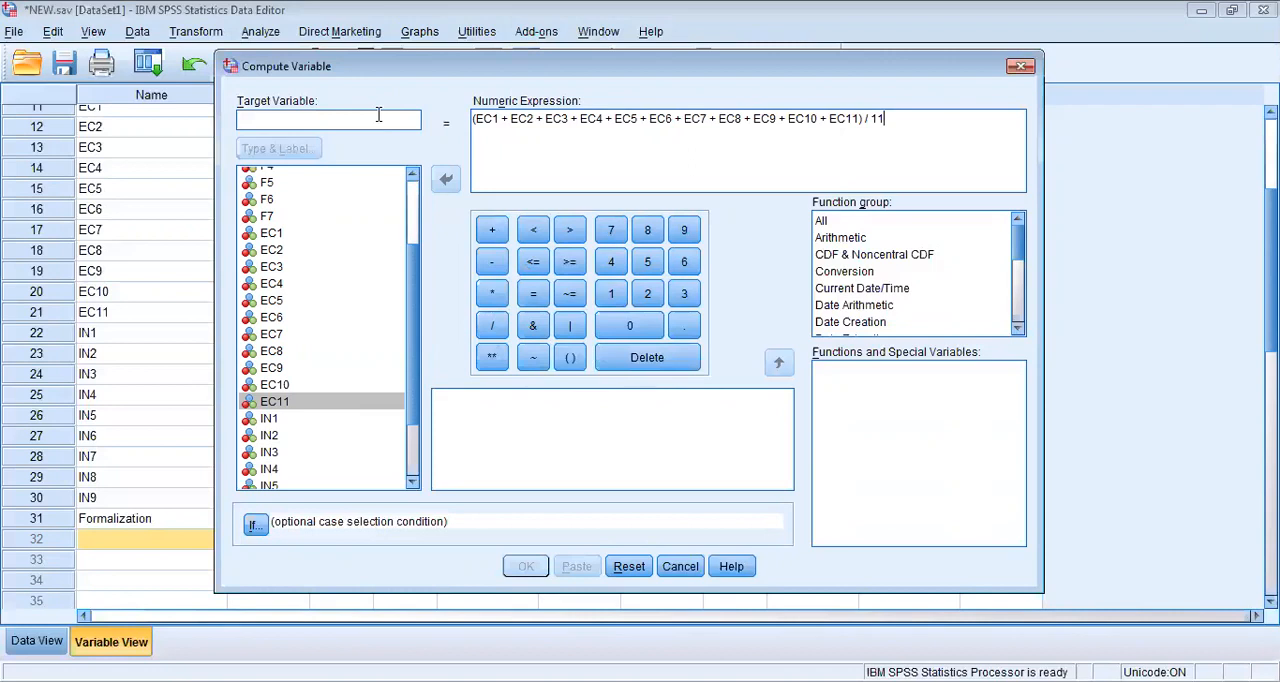
type("Employee Creativity")
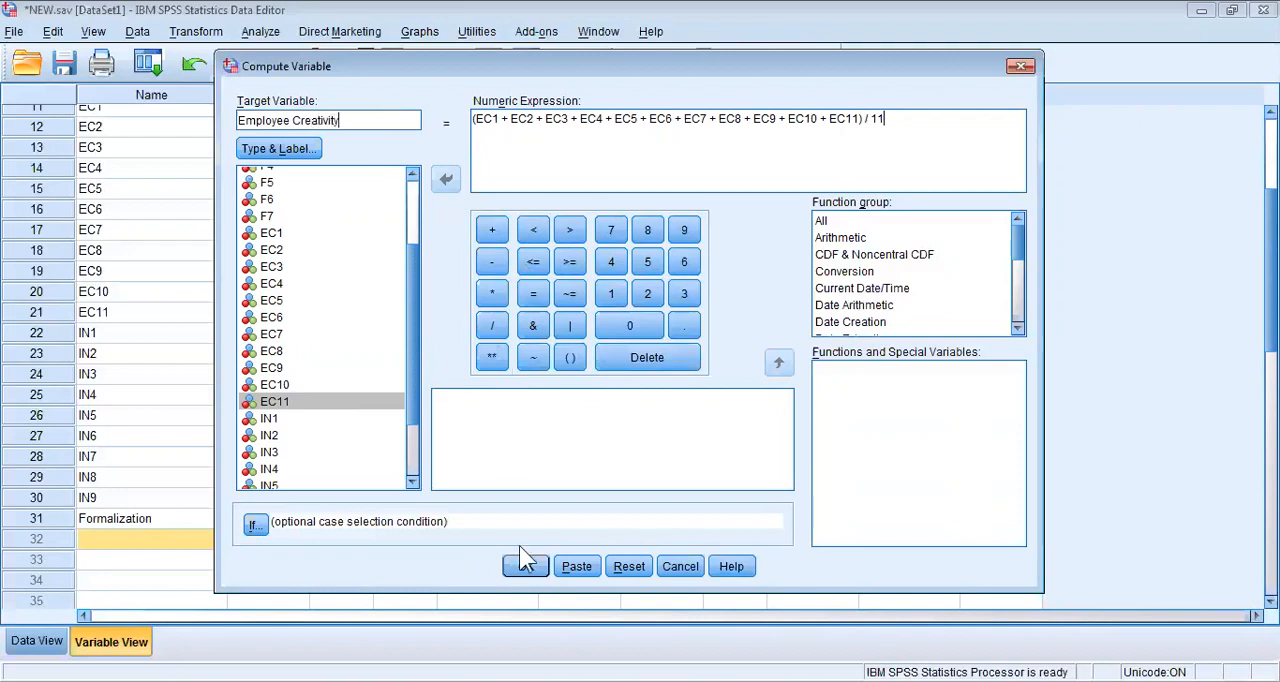
left_click(529, 570)
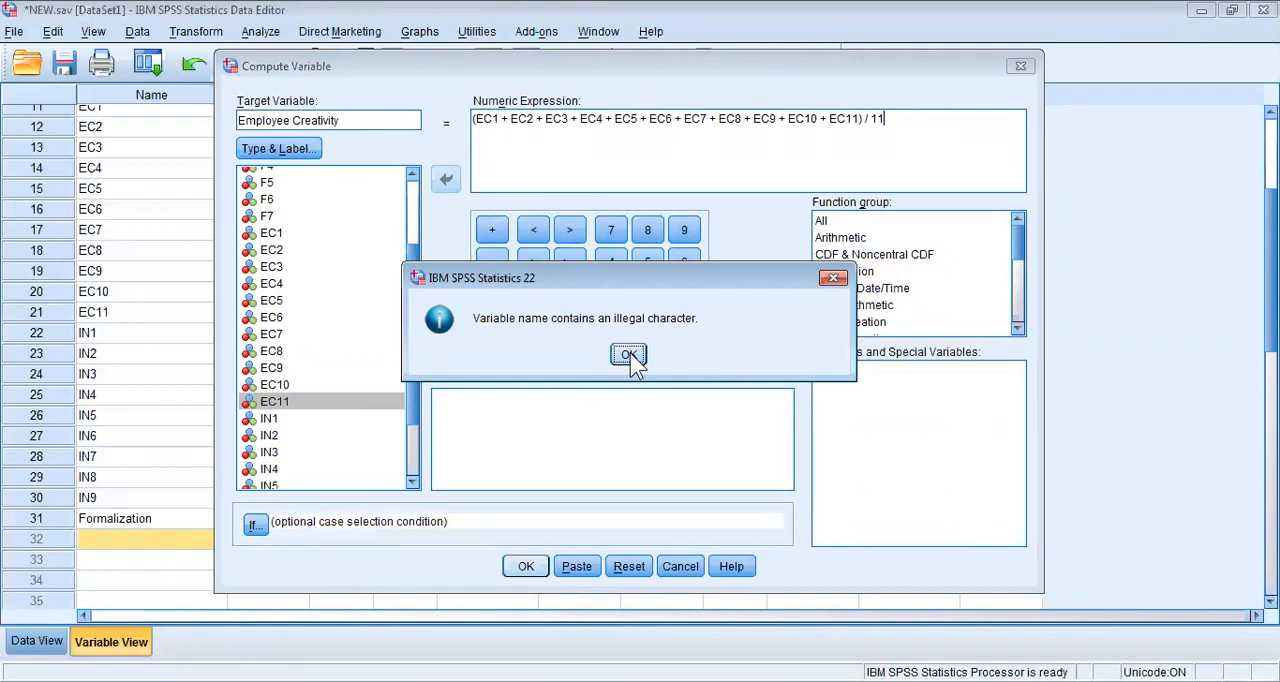
left_click(629, 355)
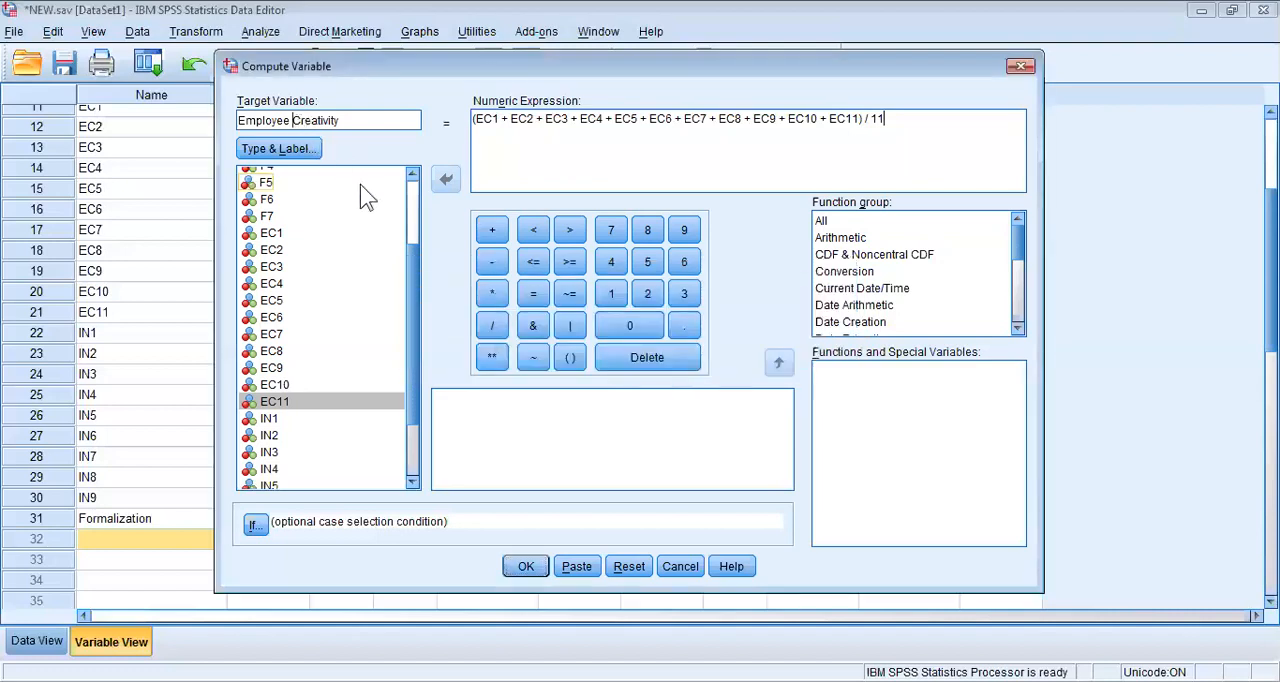
Replace the space in the target variable name with an underscore, giving Employee_Creativity, and run the computation.
key("BackSpace")
type("_")
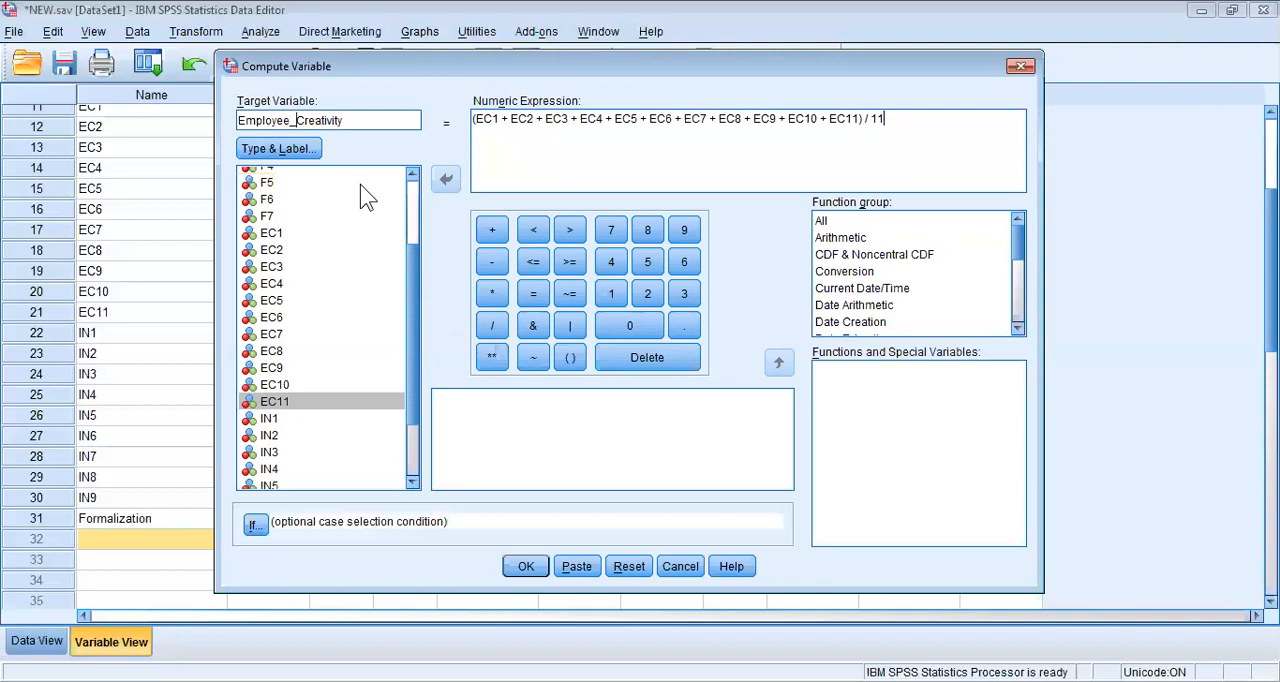
left_click(527, 566)
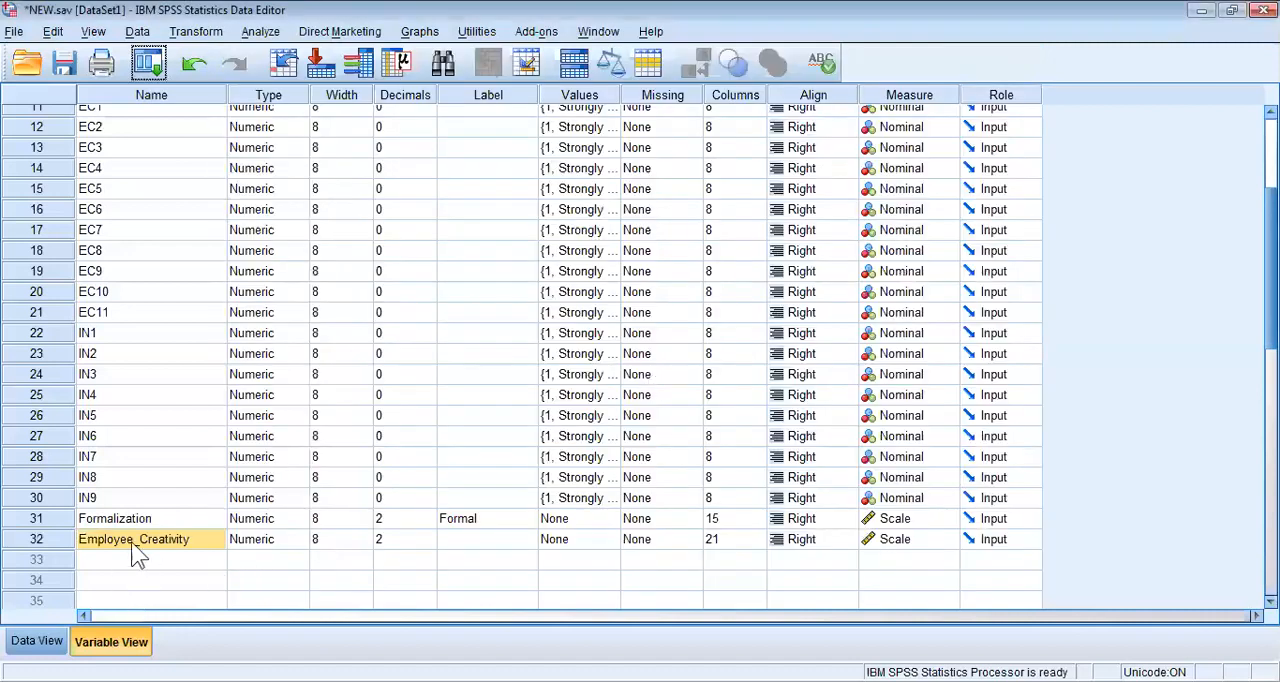
Examine the Employee_Creativity averages beside Formalization in the data, along with the original items and the variable's definition.
left_click(40, 634)
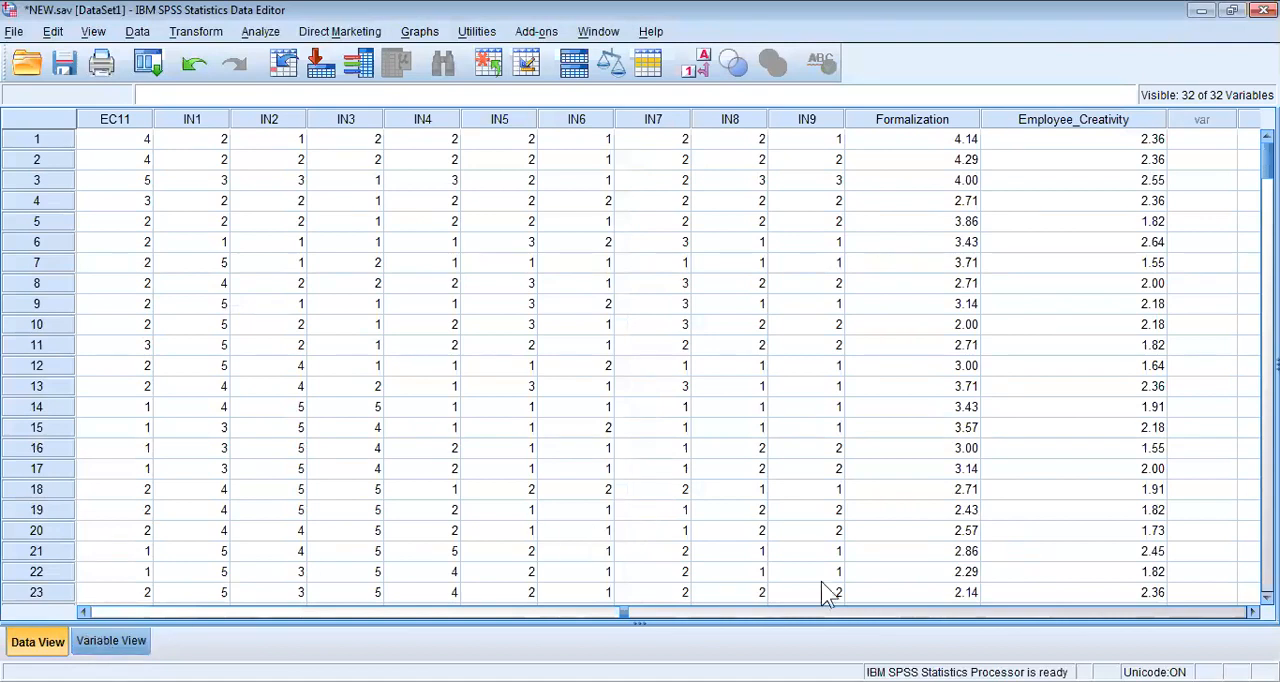
scroll(640, 360, "right", 5)
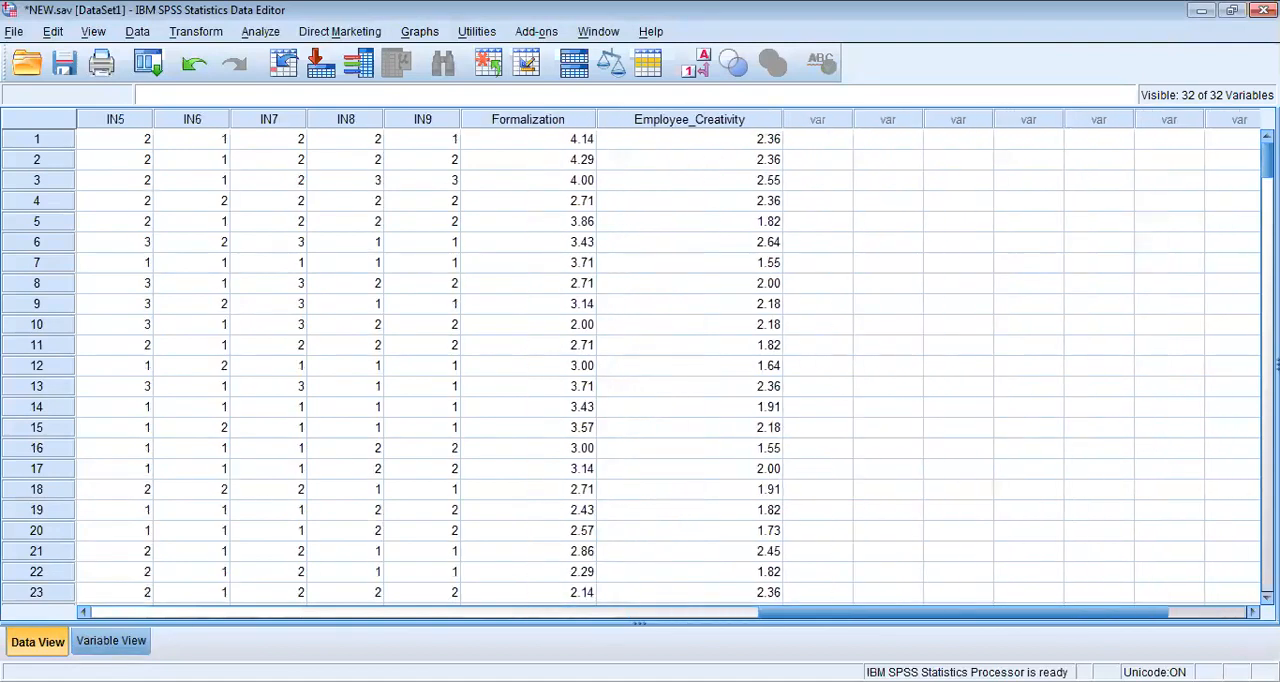
left_click(519, 118)
left_click(673, 120)
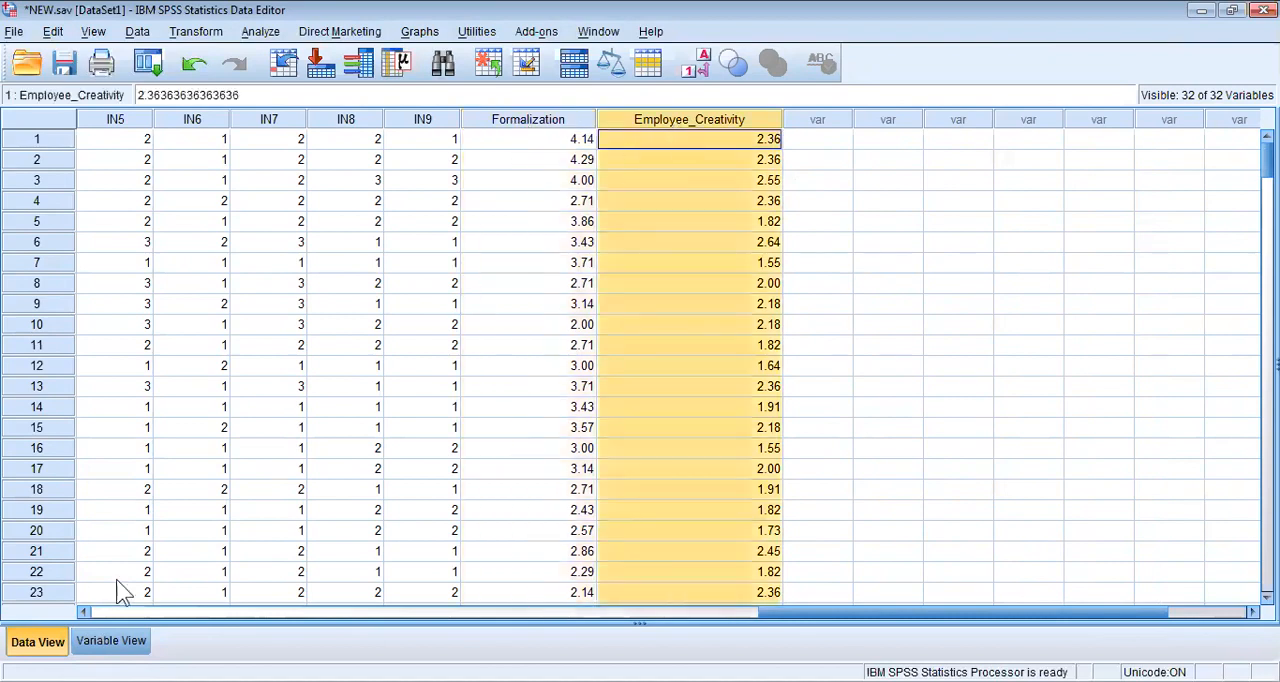
left_click(124, 640)
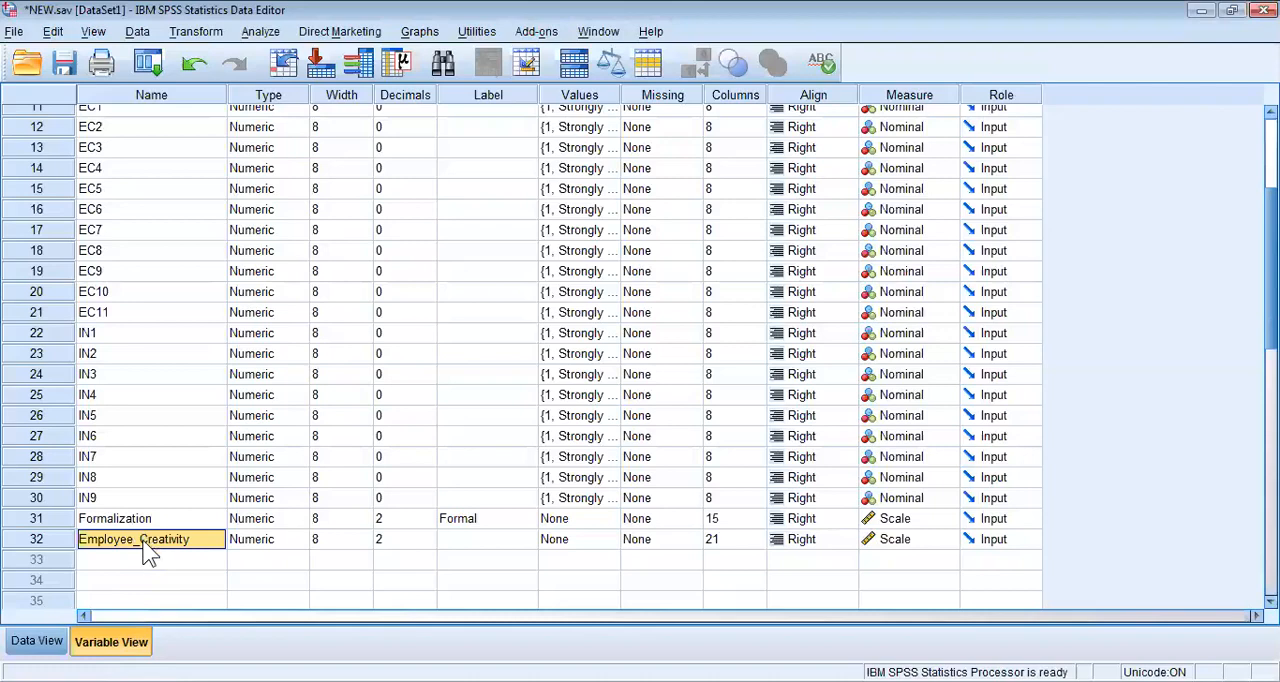
left_click(37, 641)
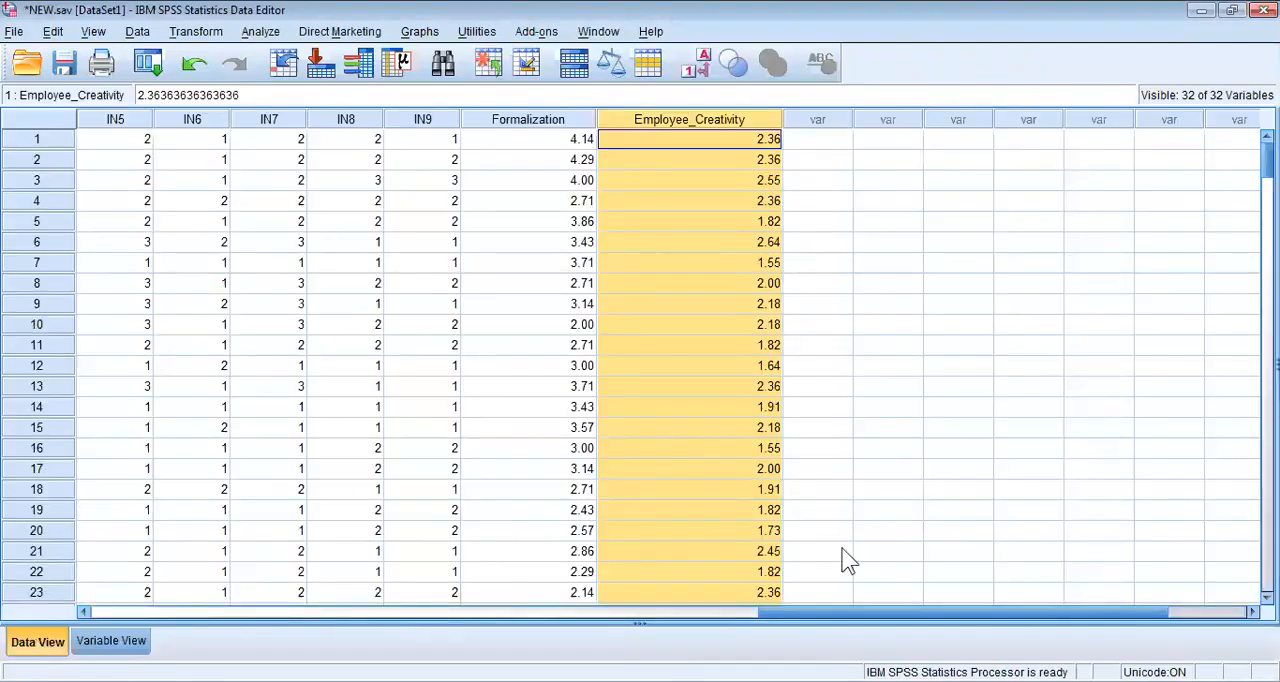
left_click_drag(951, 612, 212, 596)
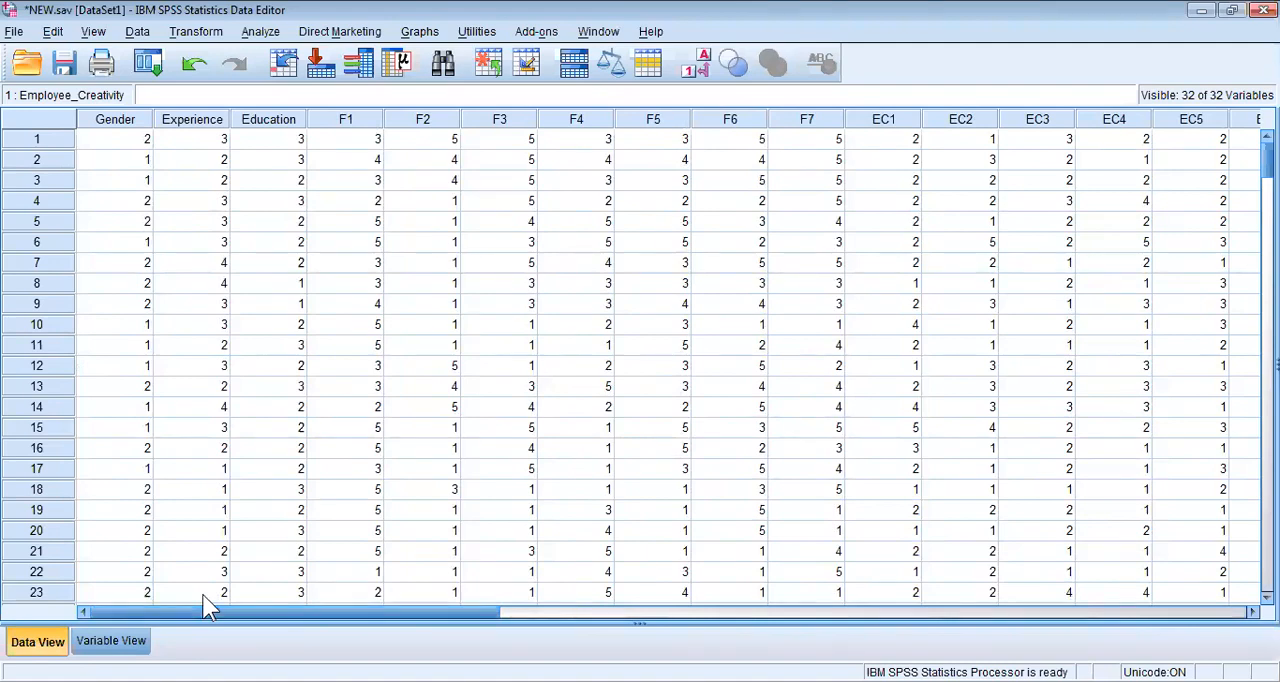
left_click(118, 636)
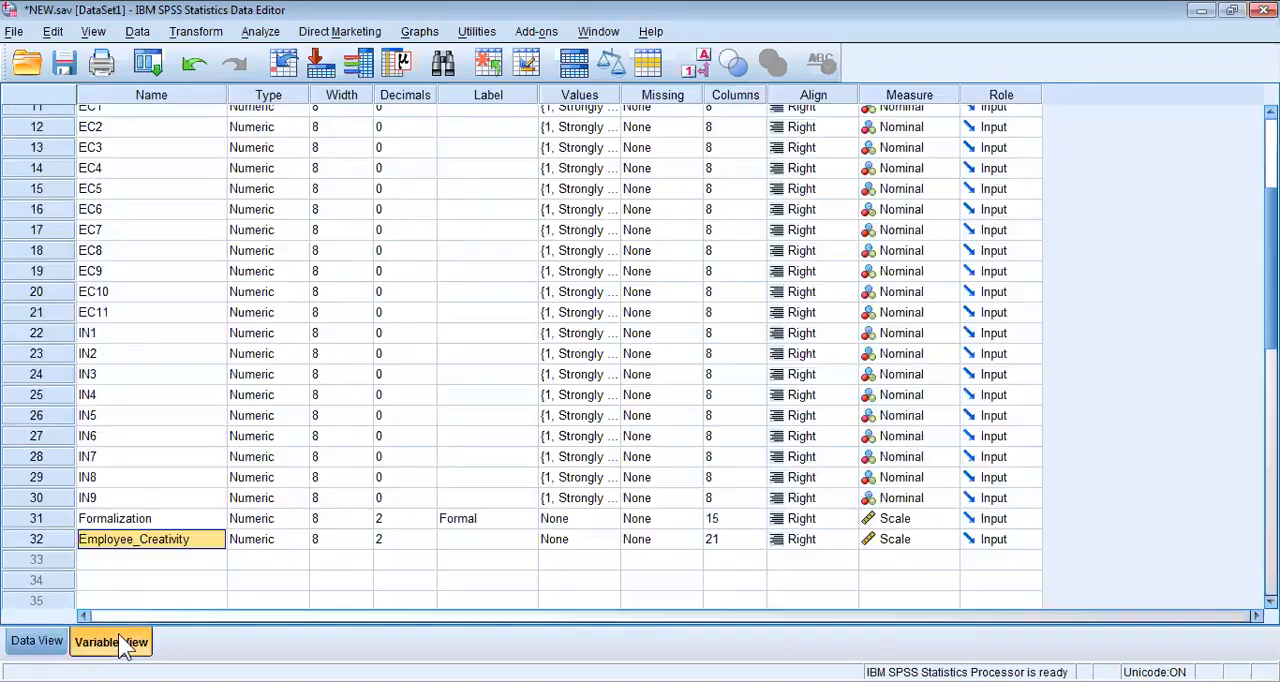